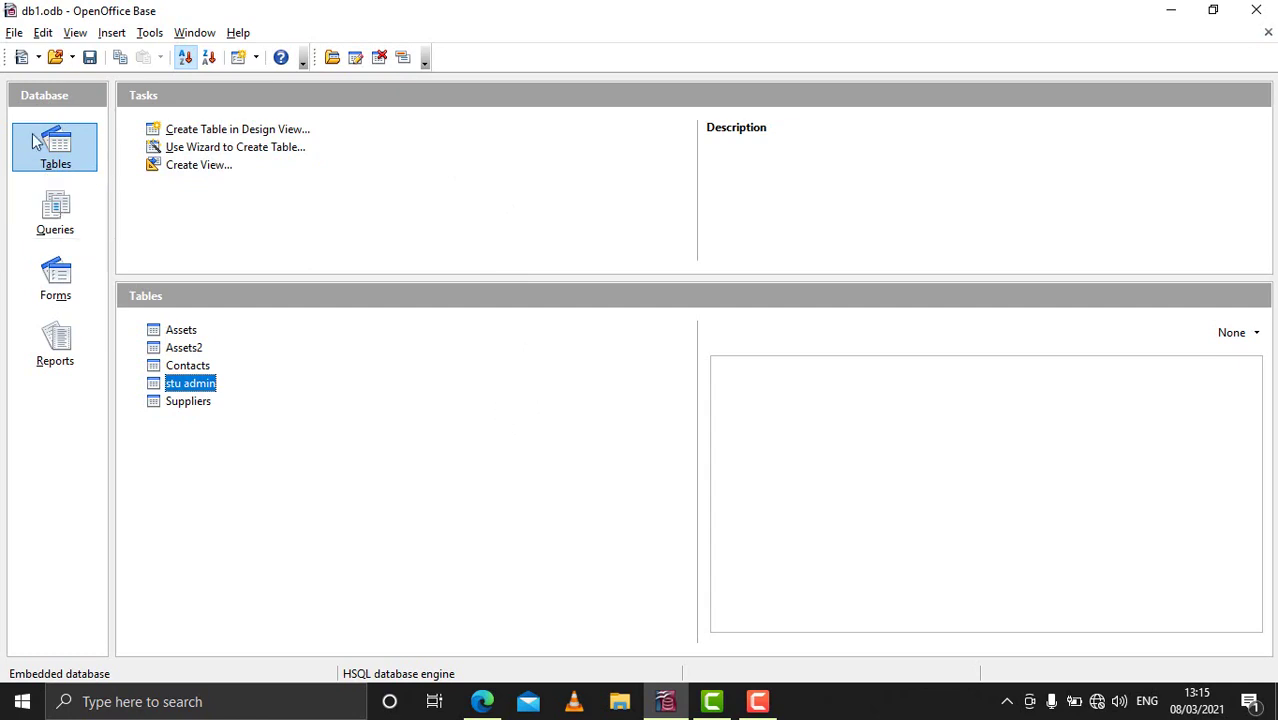
Step: Create a new table in design view and add a field named empid with the Number [ NUMERIC ] type
click(251, 131)
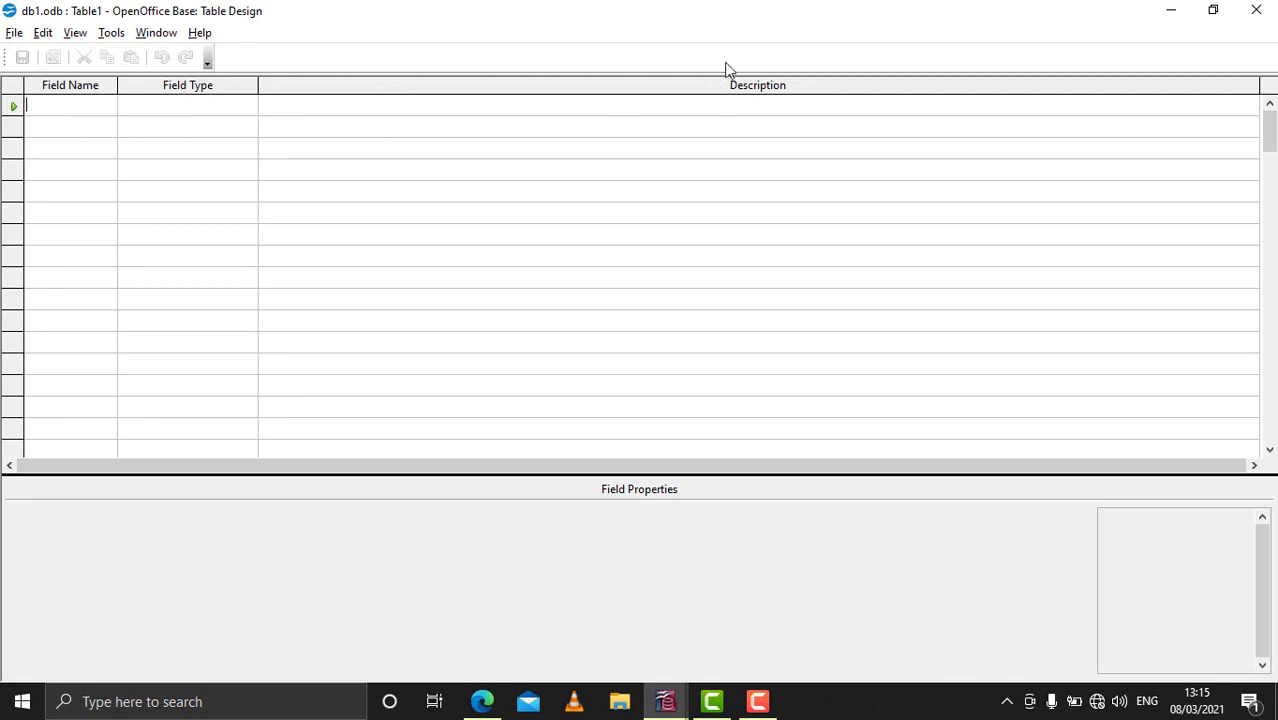
click(50, 109)
text(em)
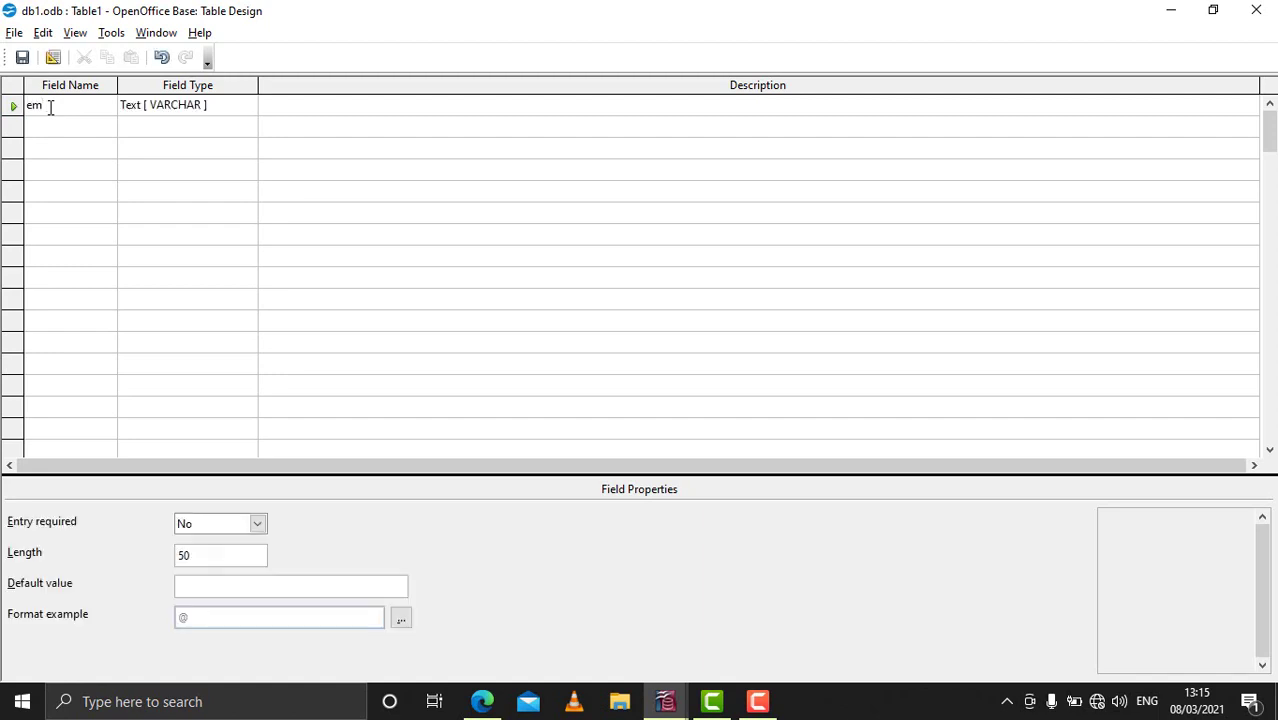
text(pid)
key(Tab)
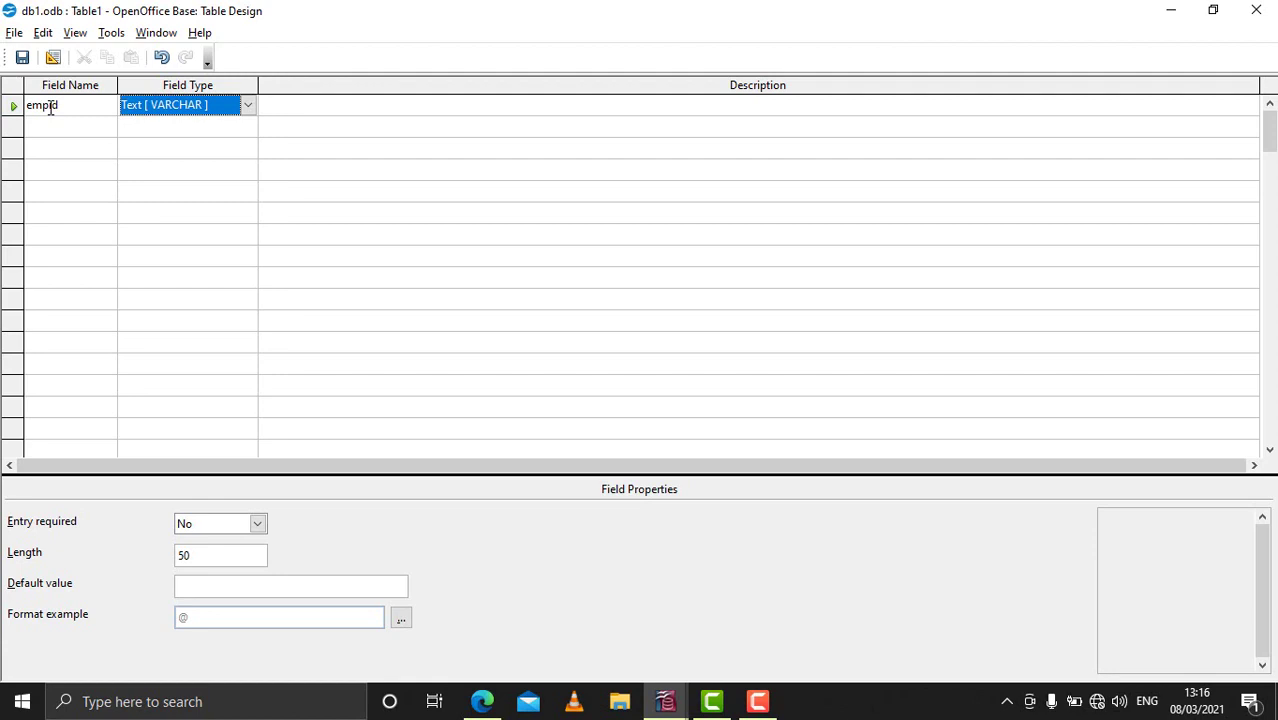
key(n)
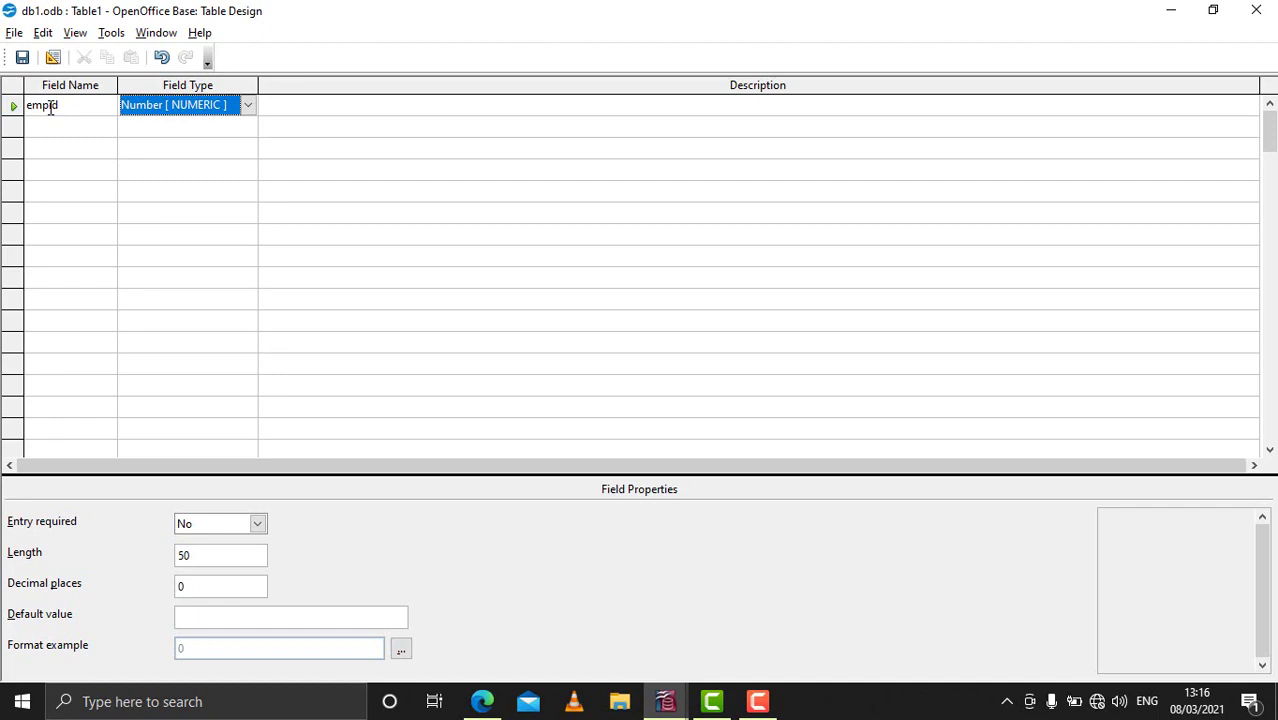
key(Tab)
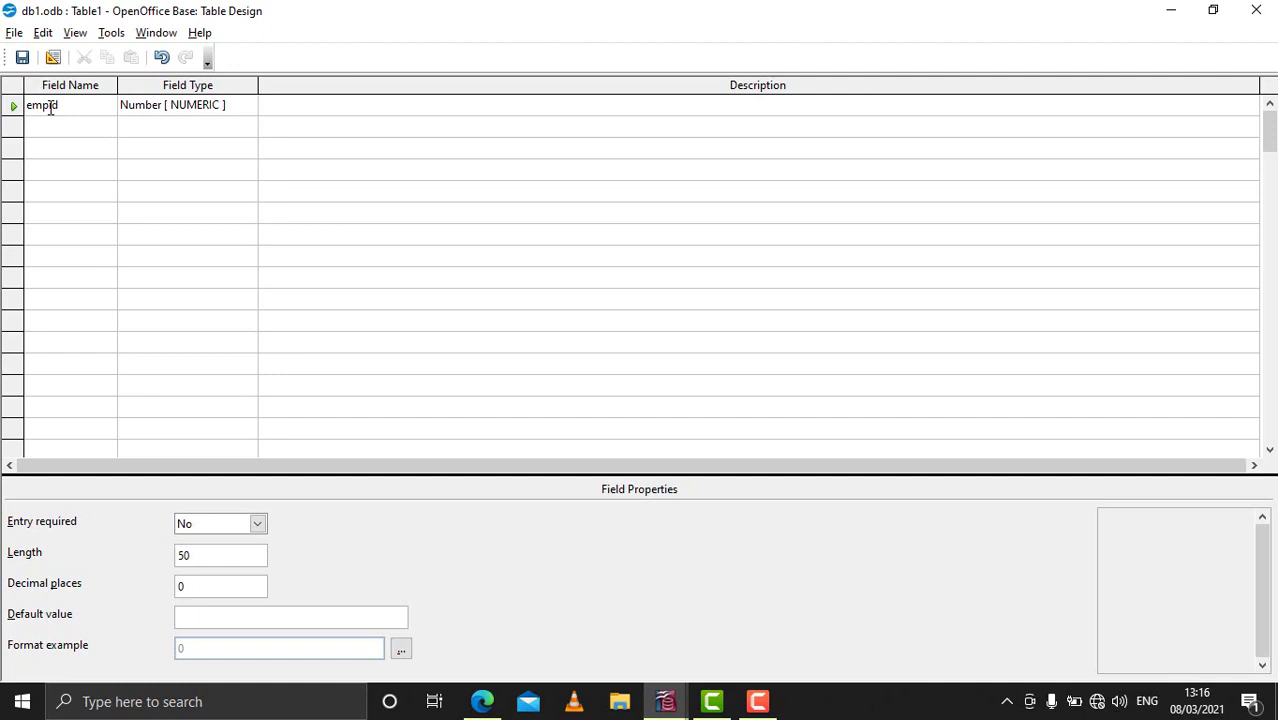
key(Tab)
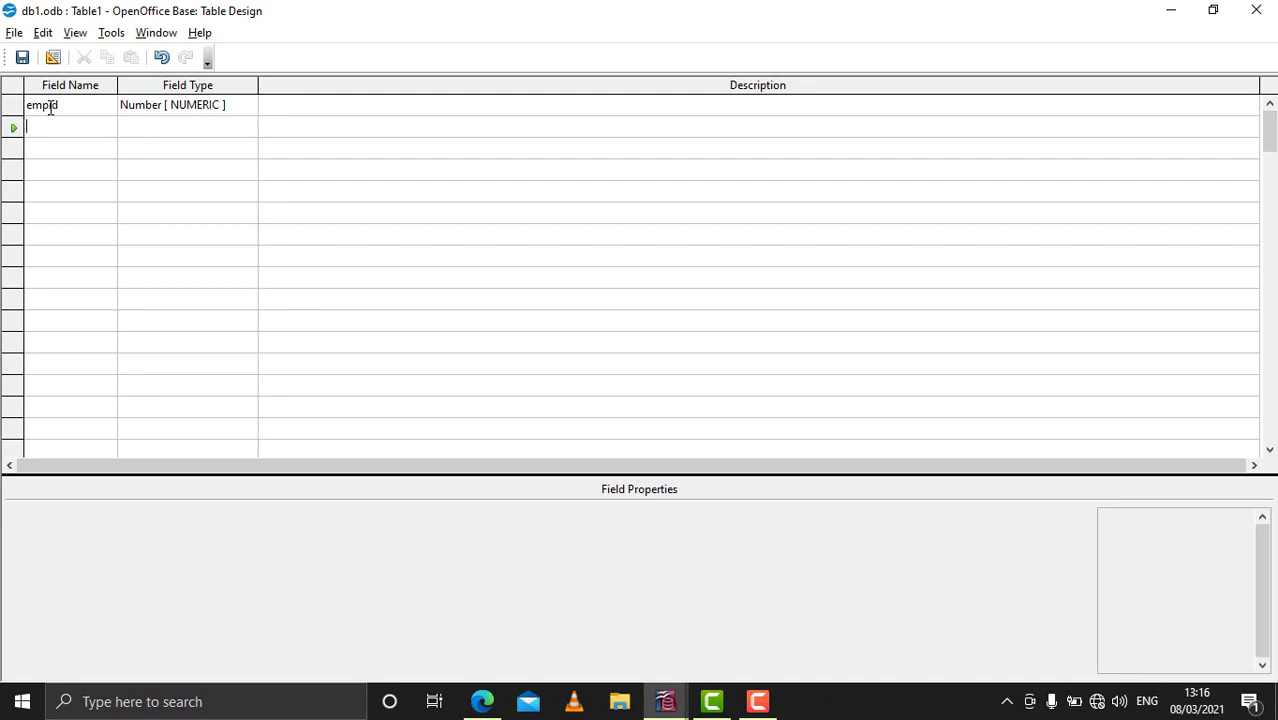
Step: Add a Text [ VARCHAR ] field called name and a Number [ NUMERIC ] field called age below empid
text(name)
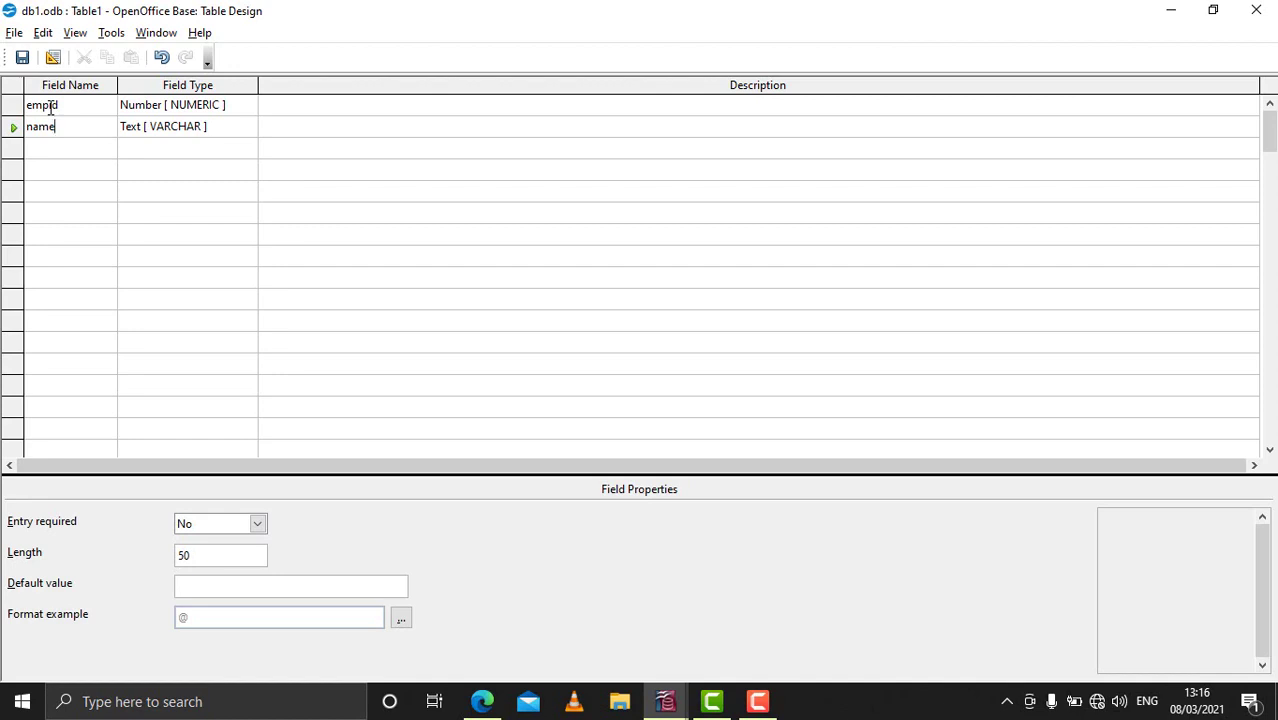
key(Tab)
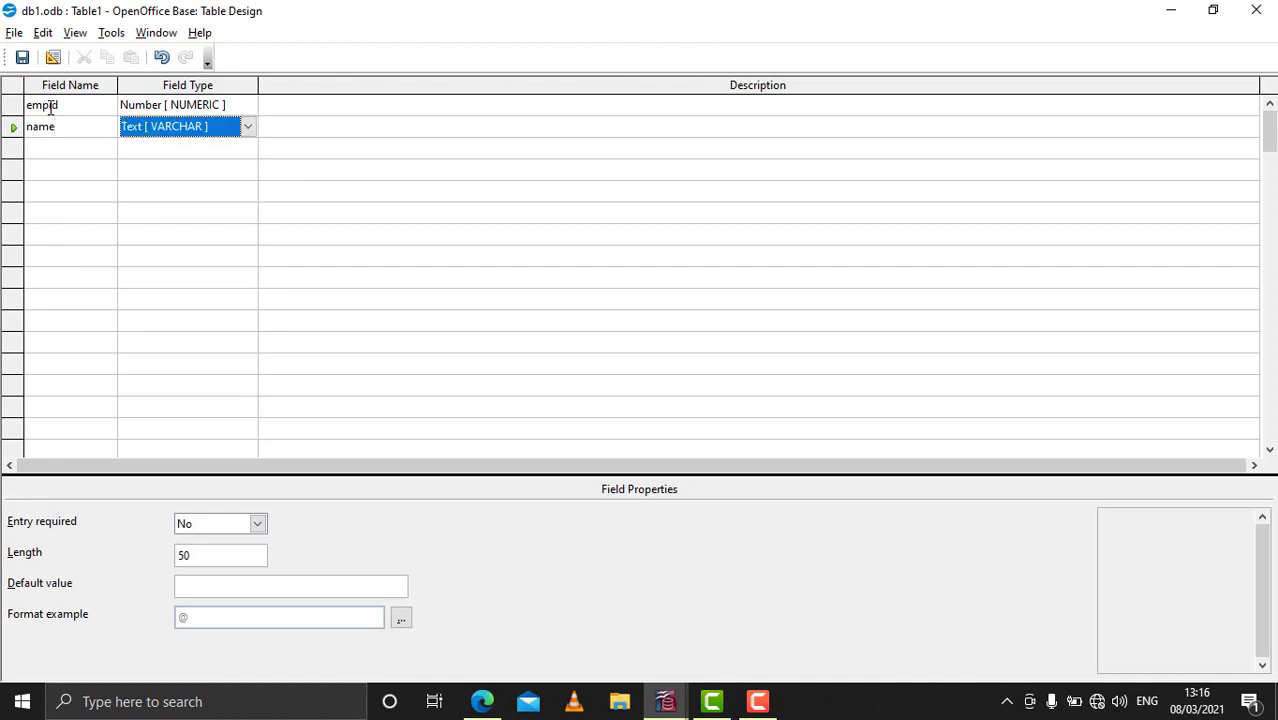
key(Tab)
key(Tab)
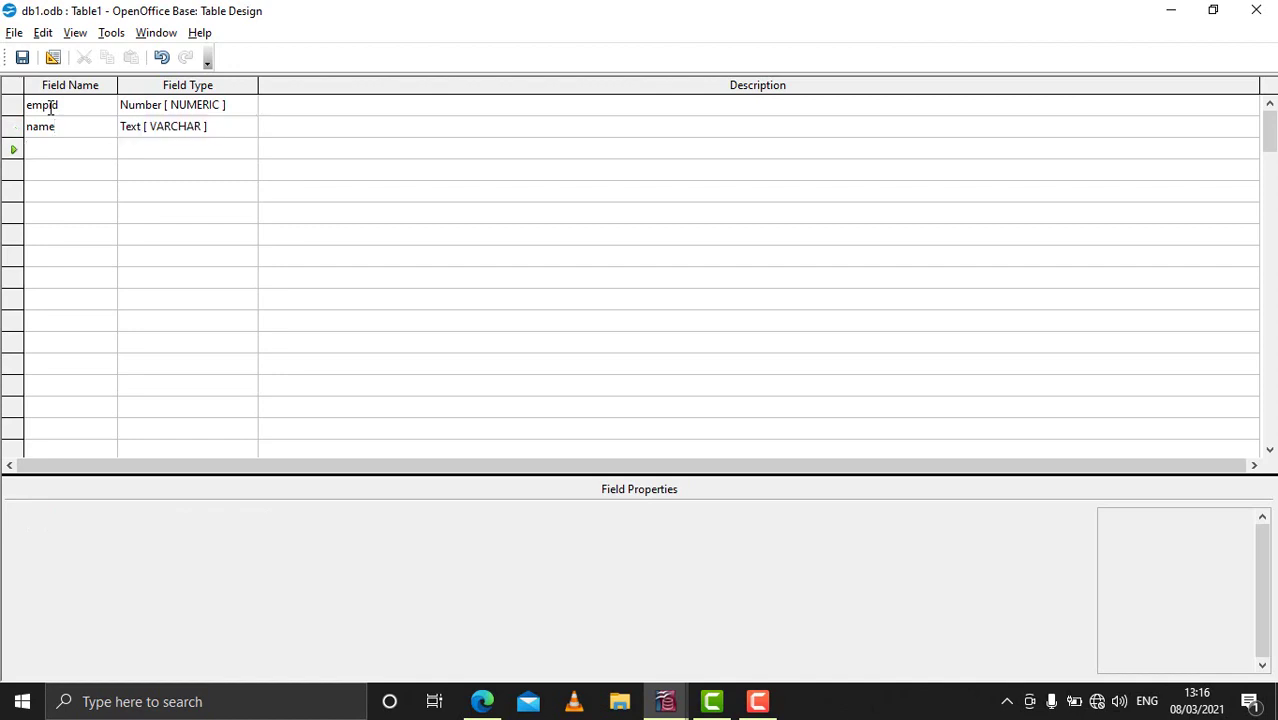
text(age)
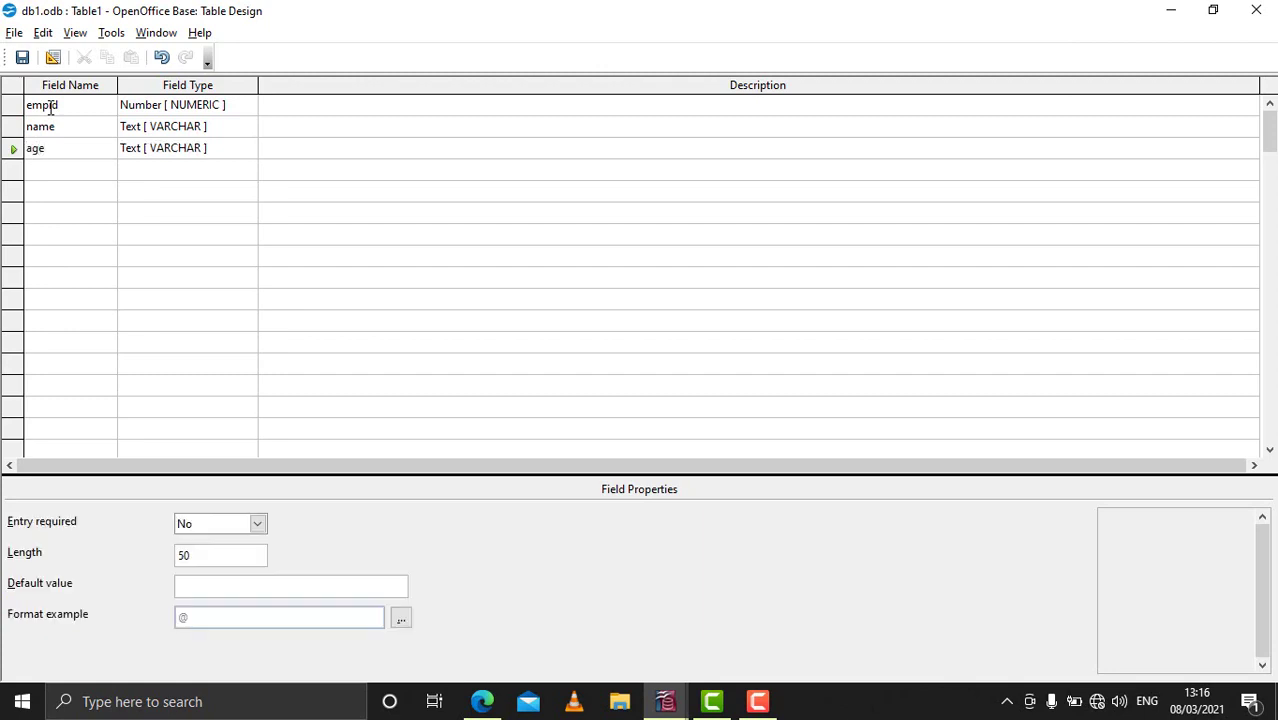
key(Tab)
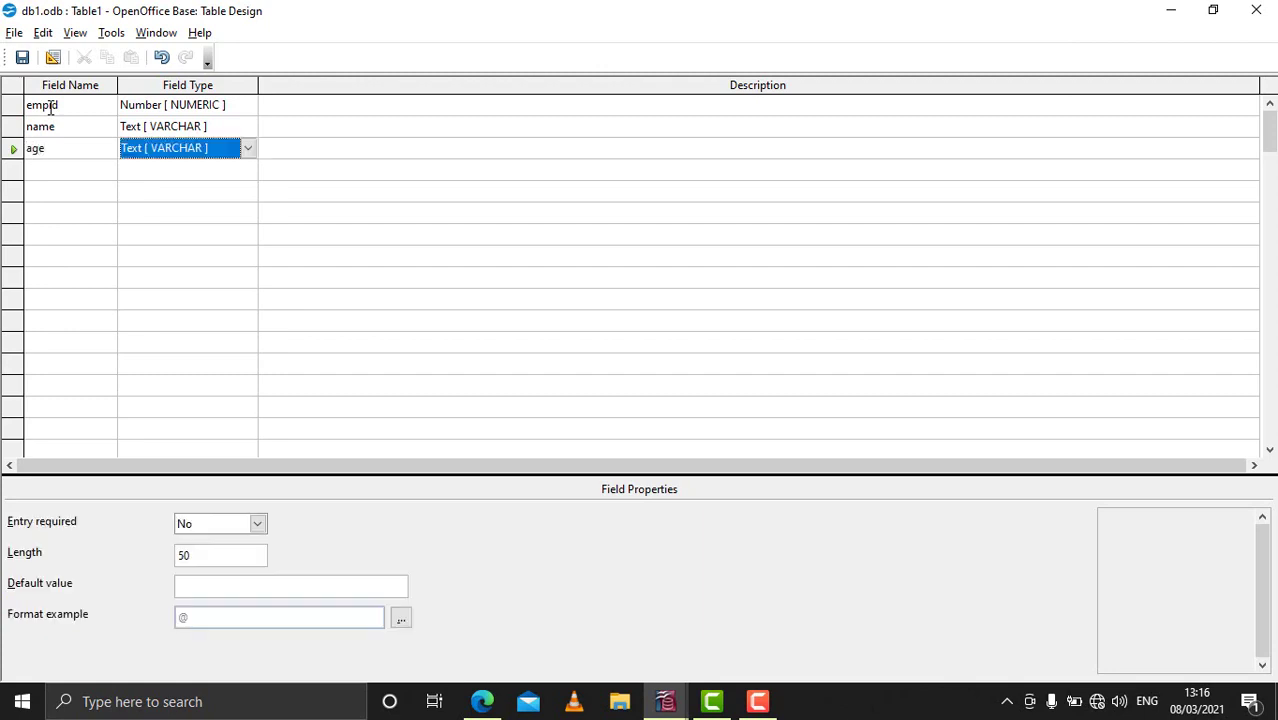
key(n)
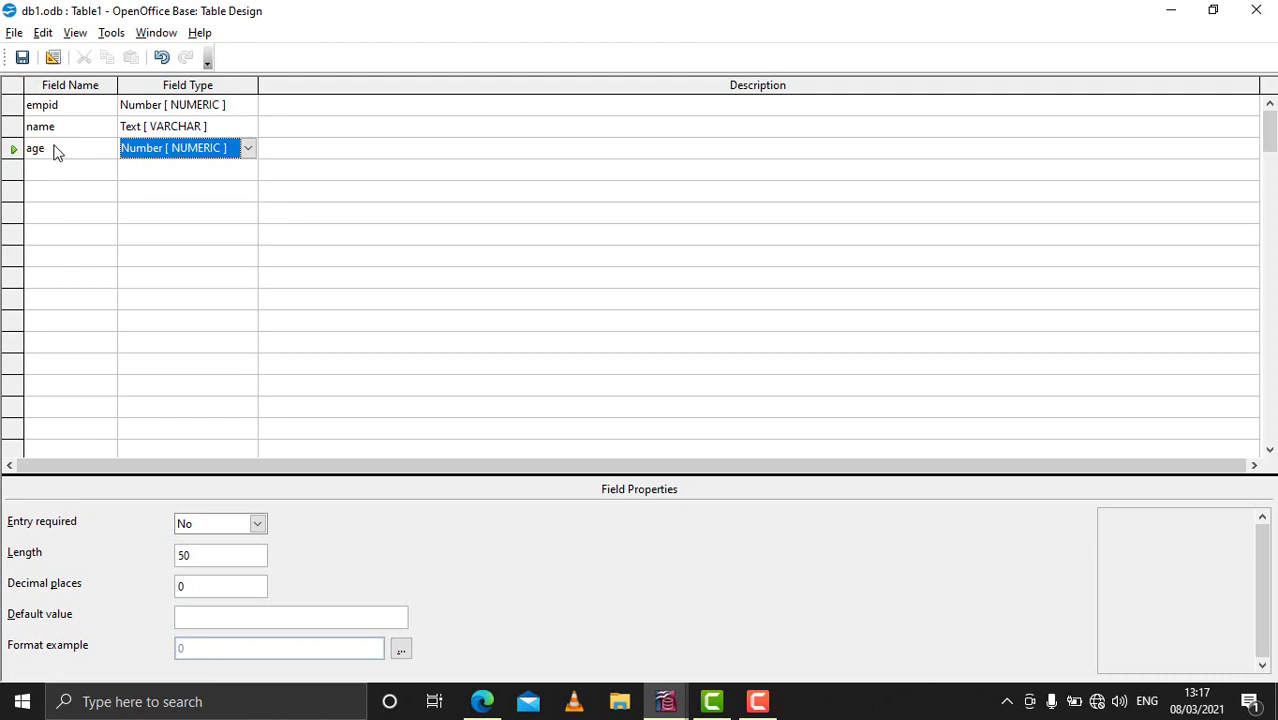
Step: Make empid the primary key, save the table as empdetail and close its design
right_click(14, 109)
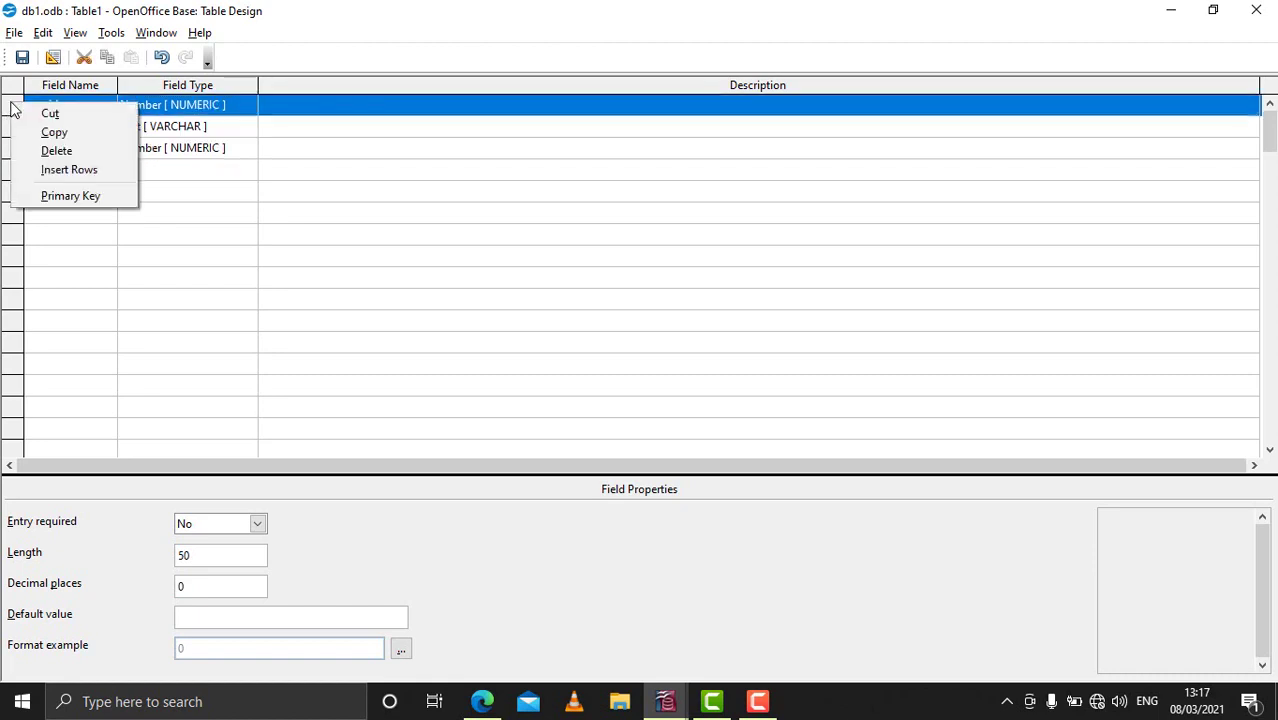
click(69, 197)
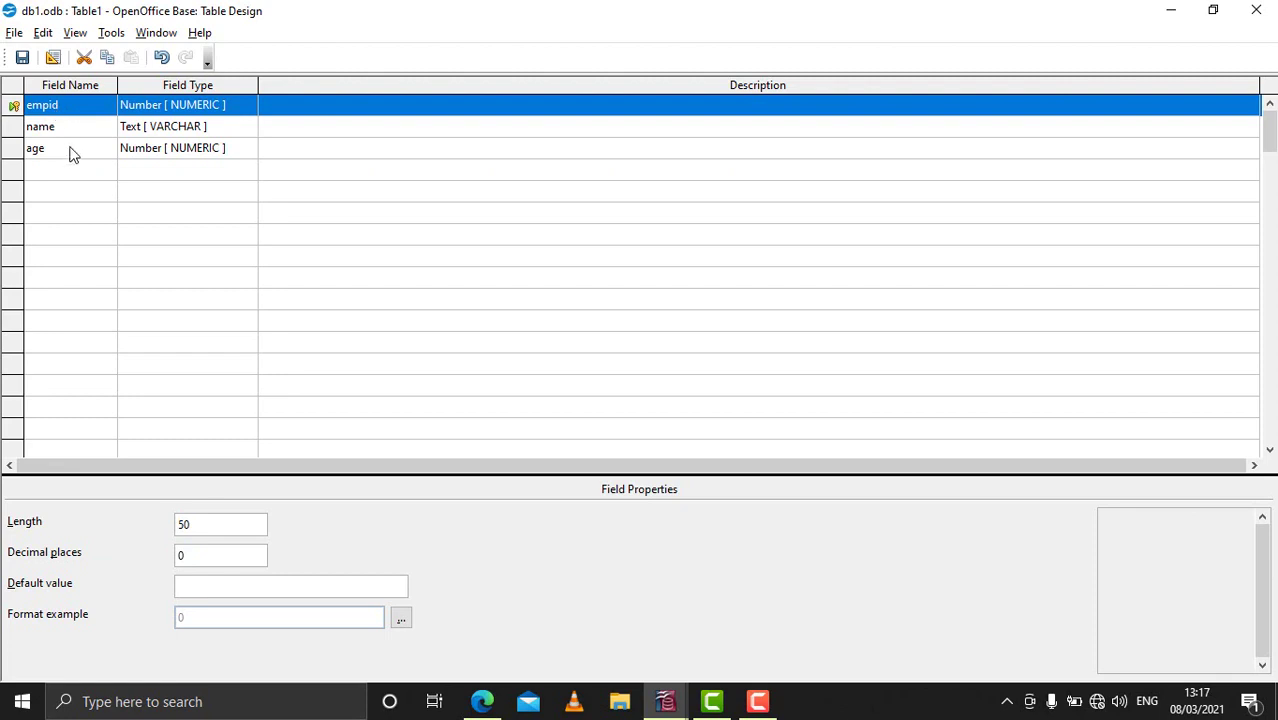
click(22, 58)
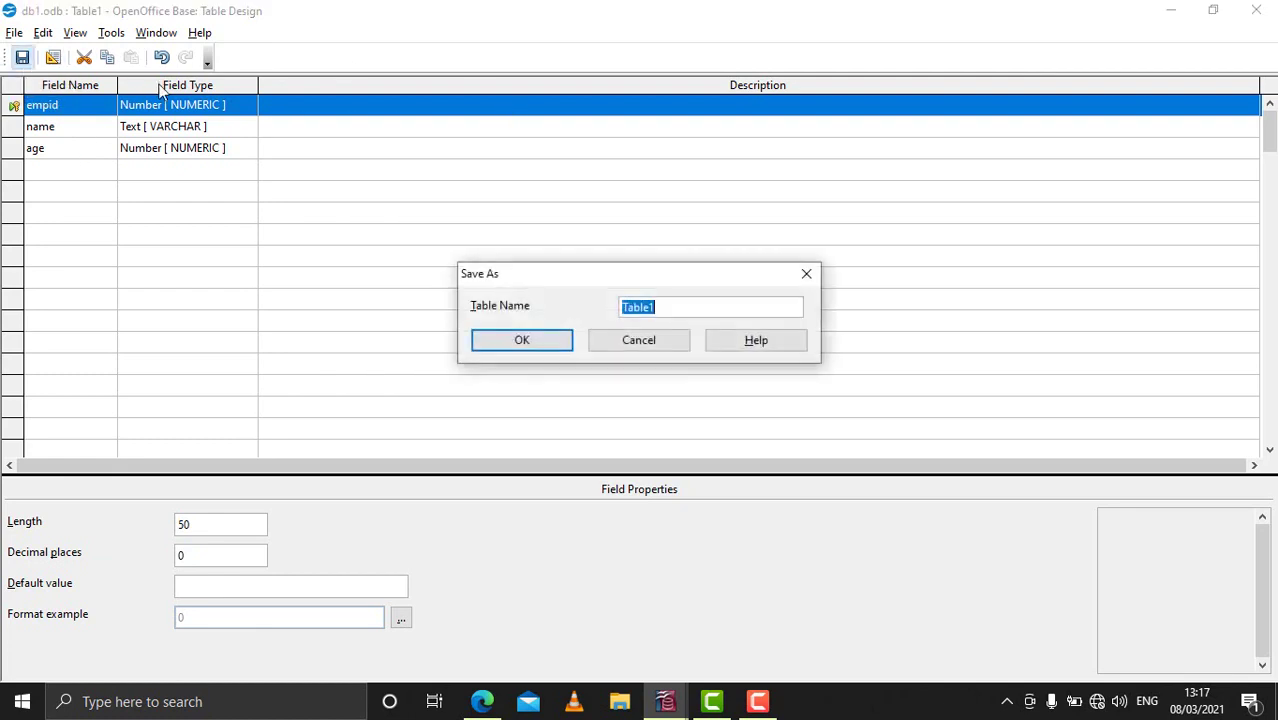
key(BackSpace)
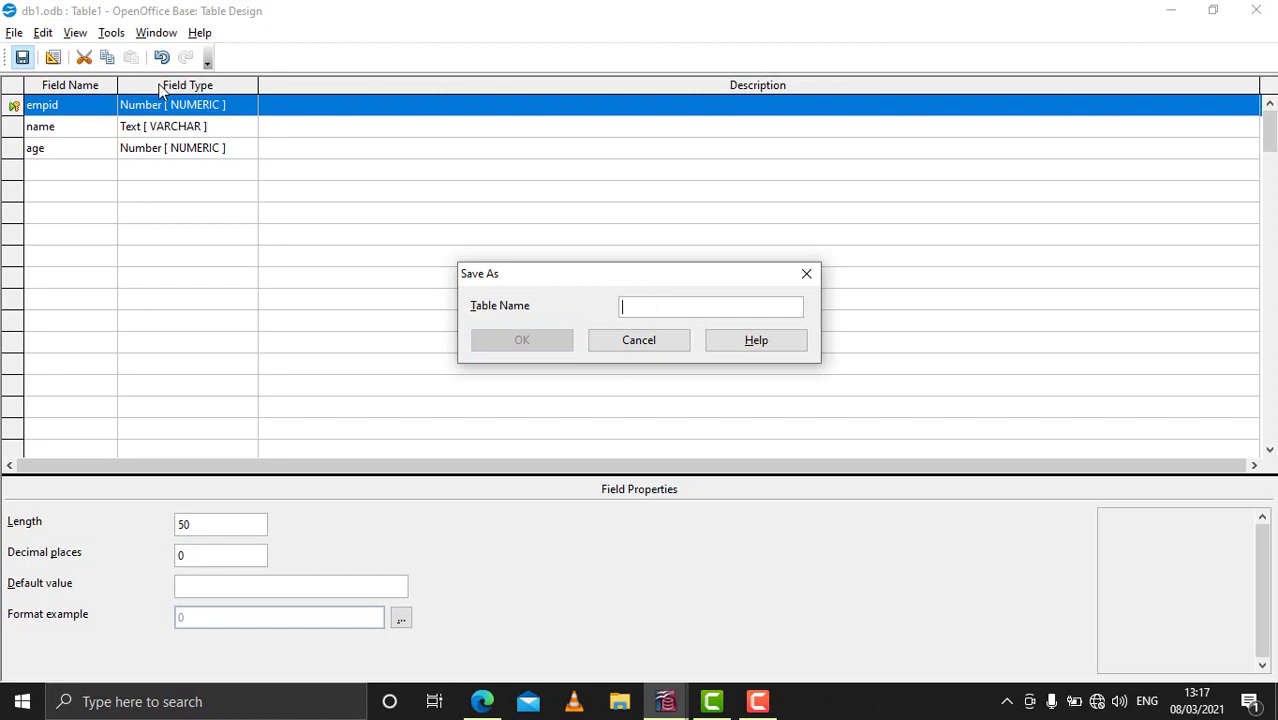
text(em)
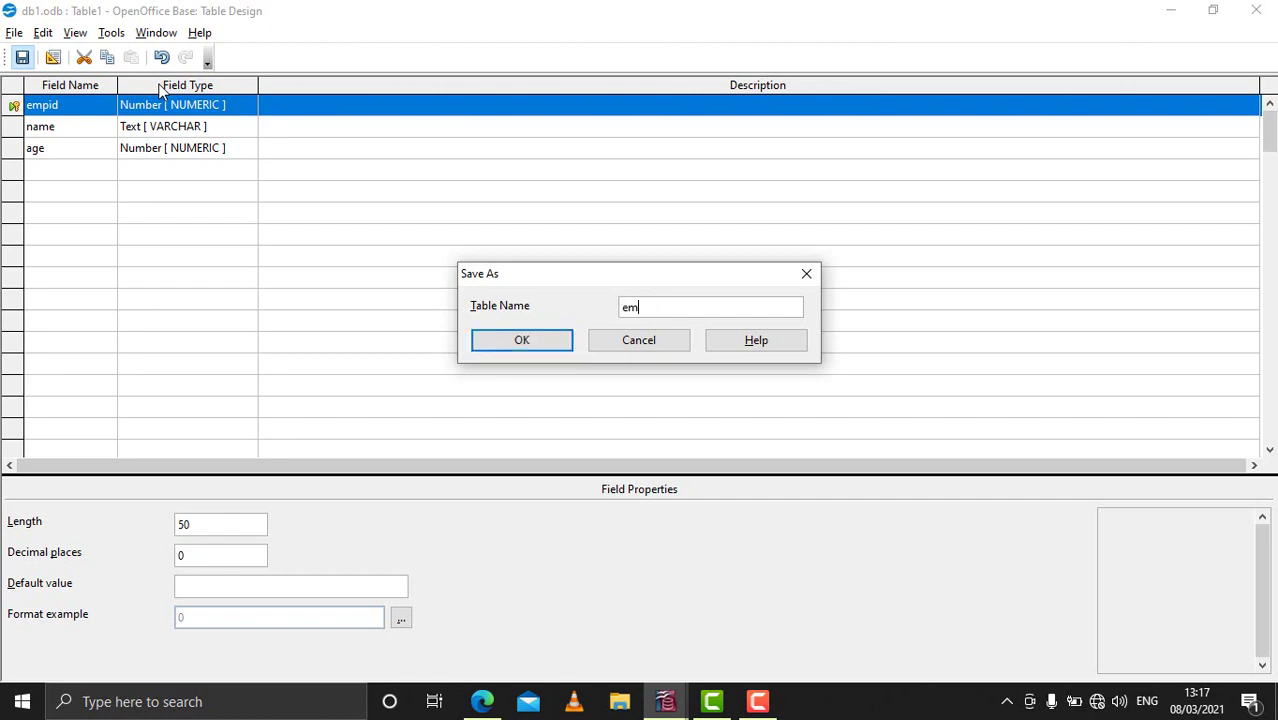
text(pdetail)
click(535, 344)
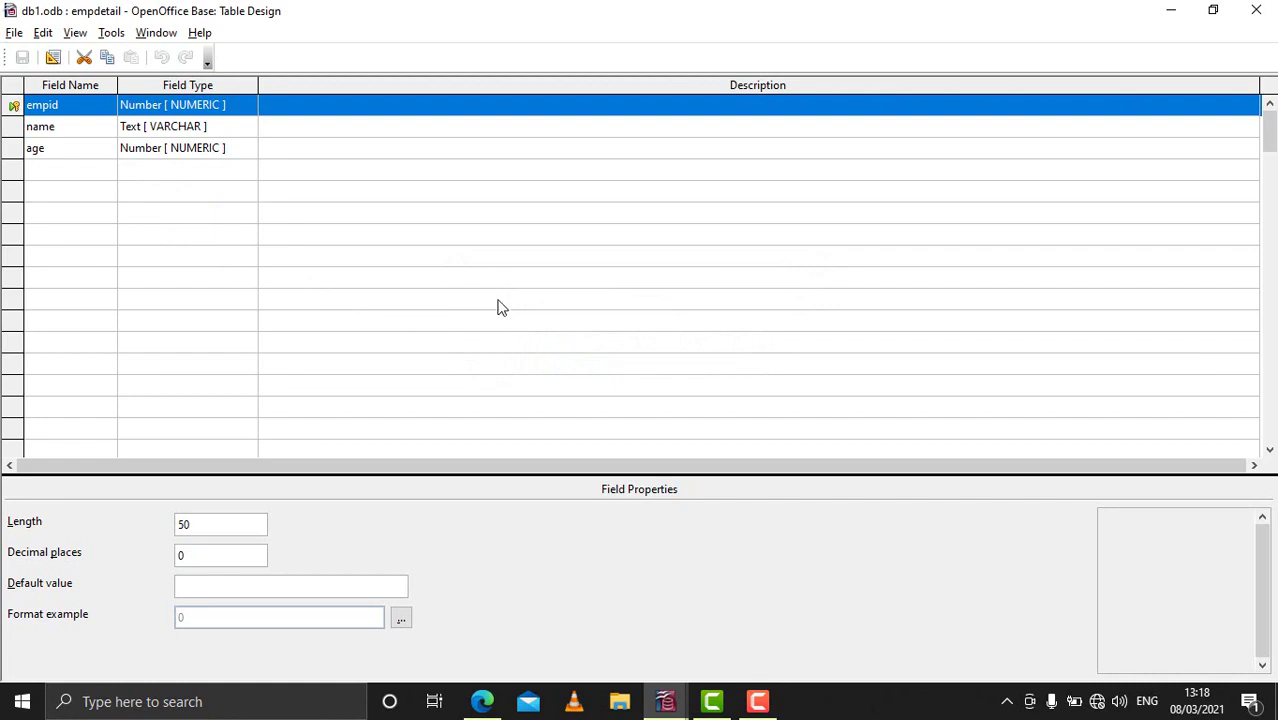
click(1256, 10)
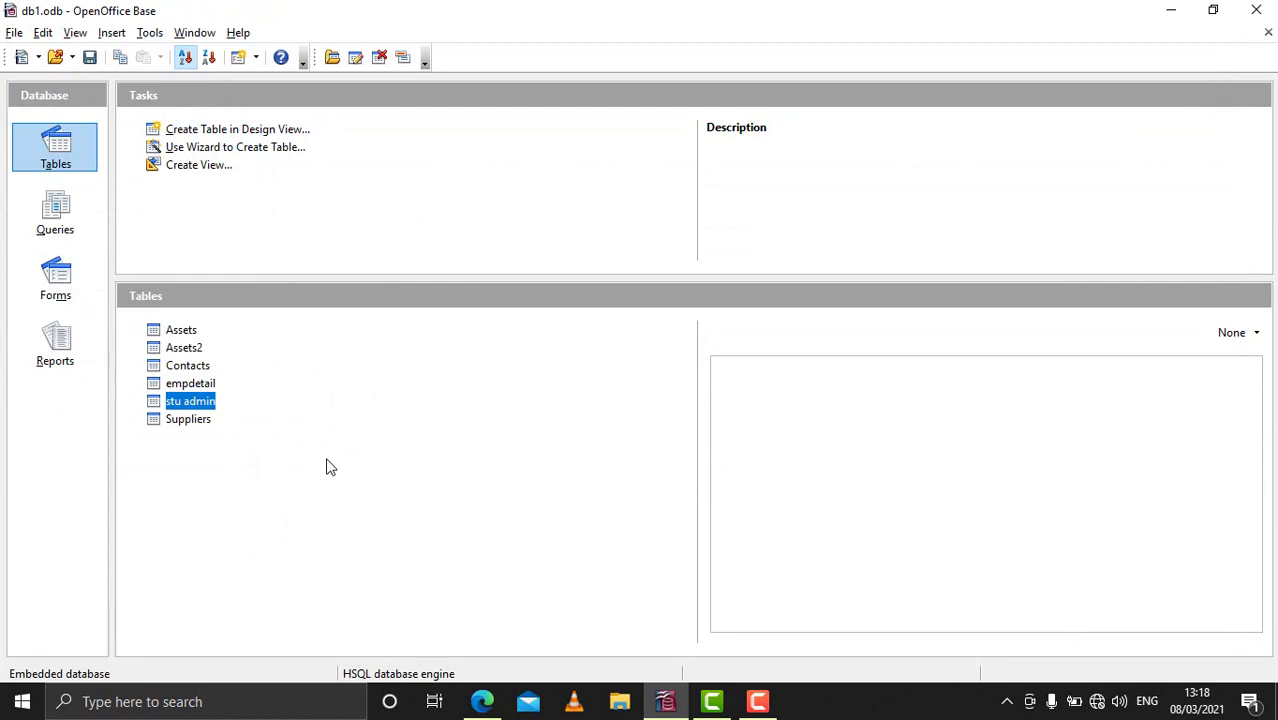
Step: Open the empdetail table and enter the first record with the employee's ID, name and age 34
click(196, 385)
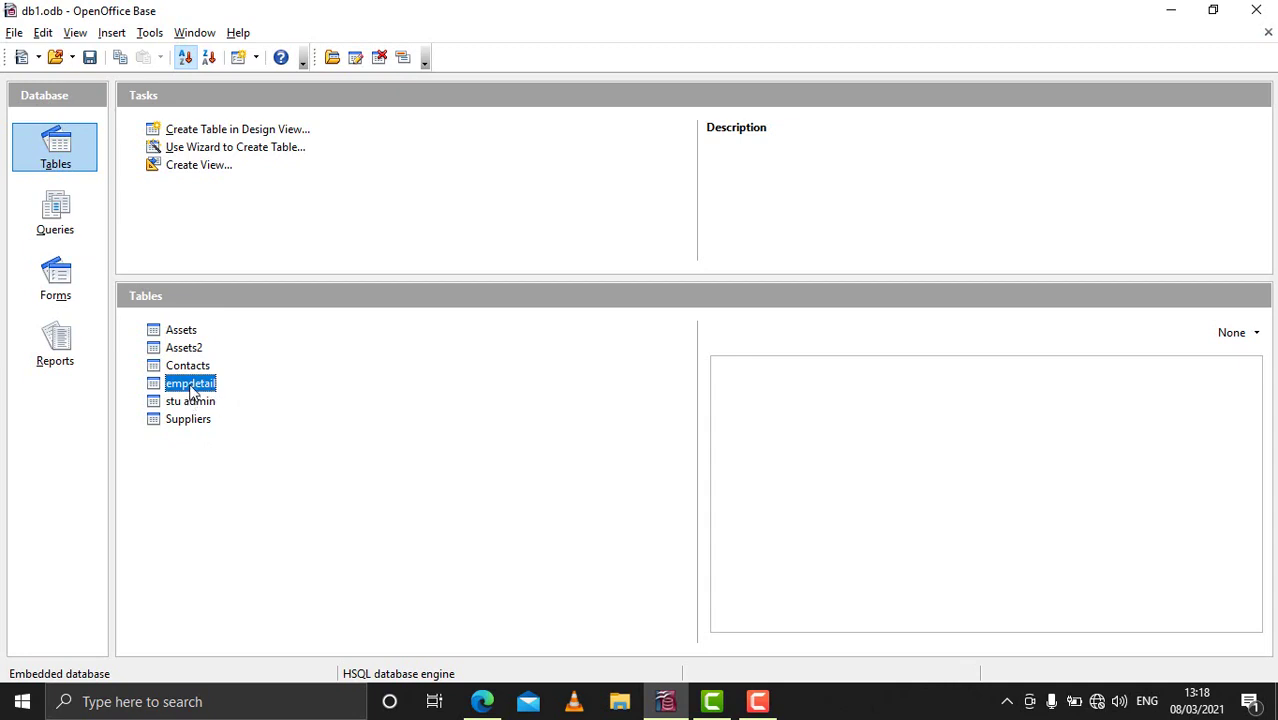
double_click(192, 386)
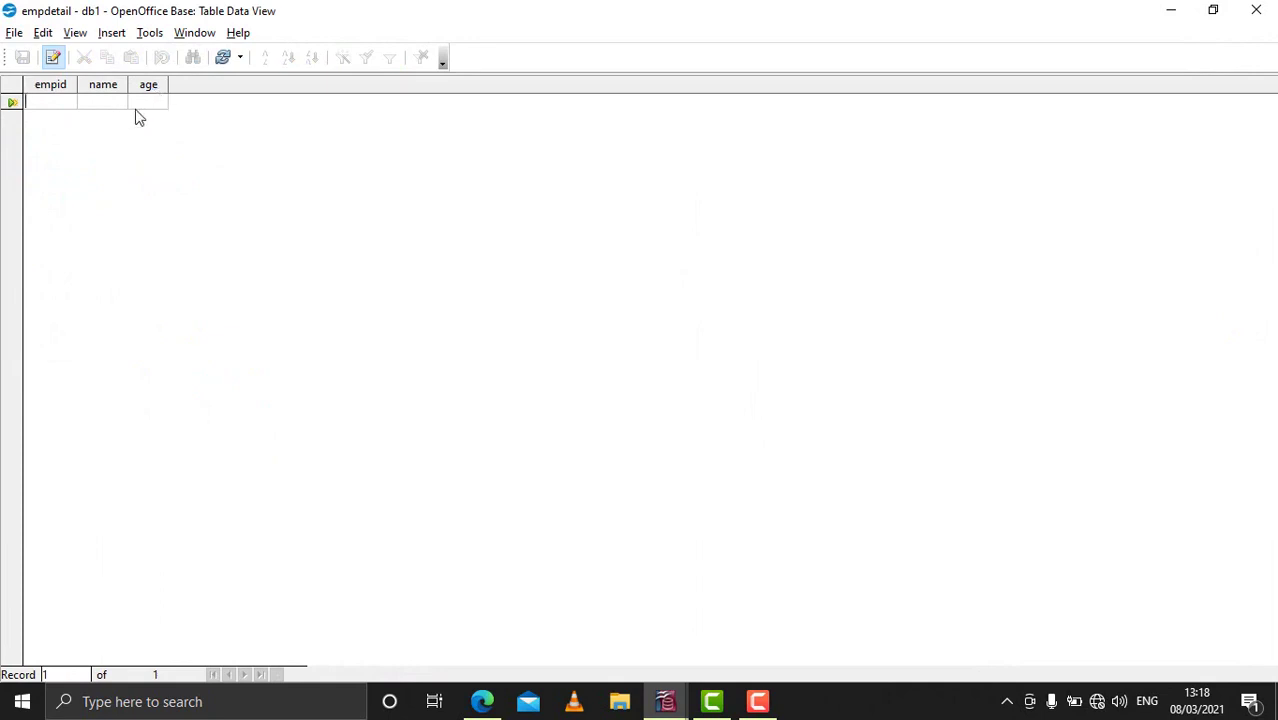
text(12)
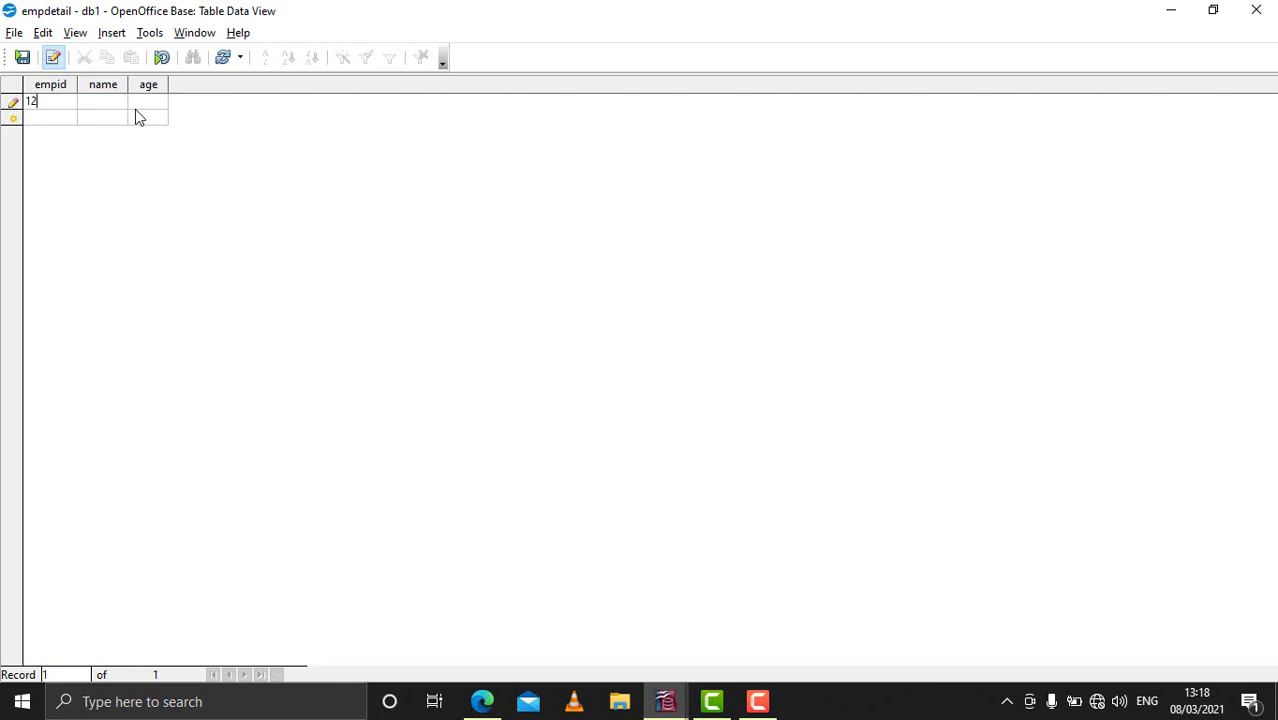
text(23)
text(34)
key(Return)
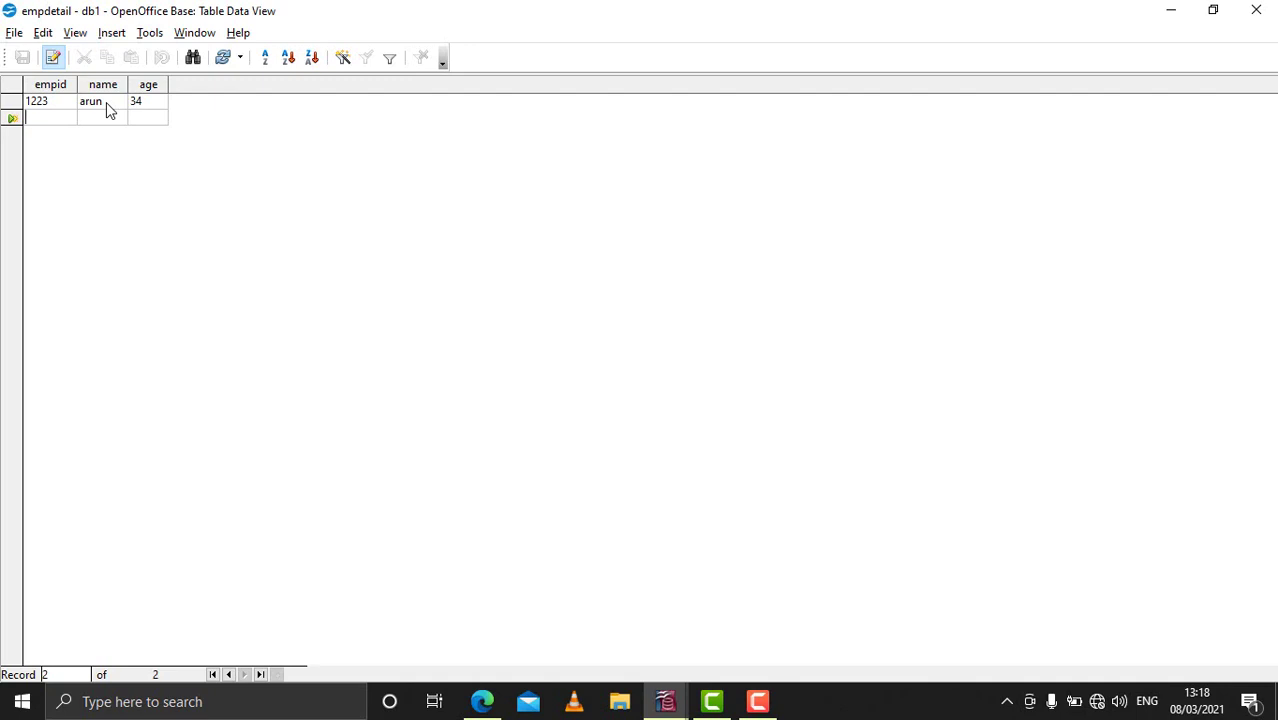
Step: Enter a second record with the employee's ID, name and age 32, save it and close the table data
text(1224)
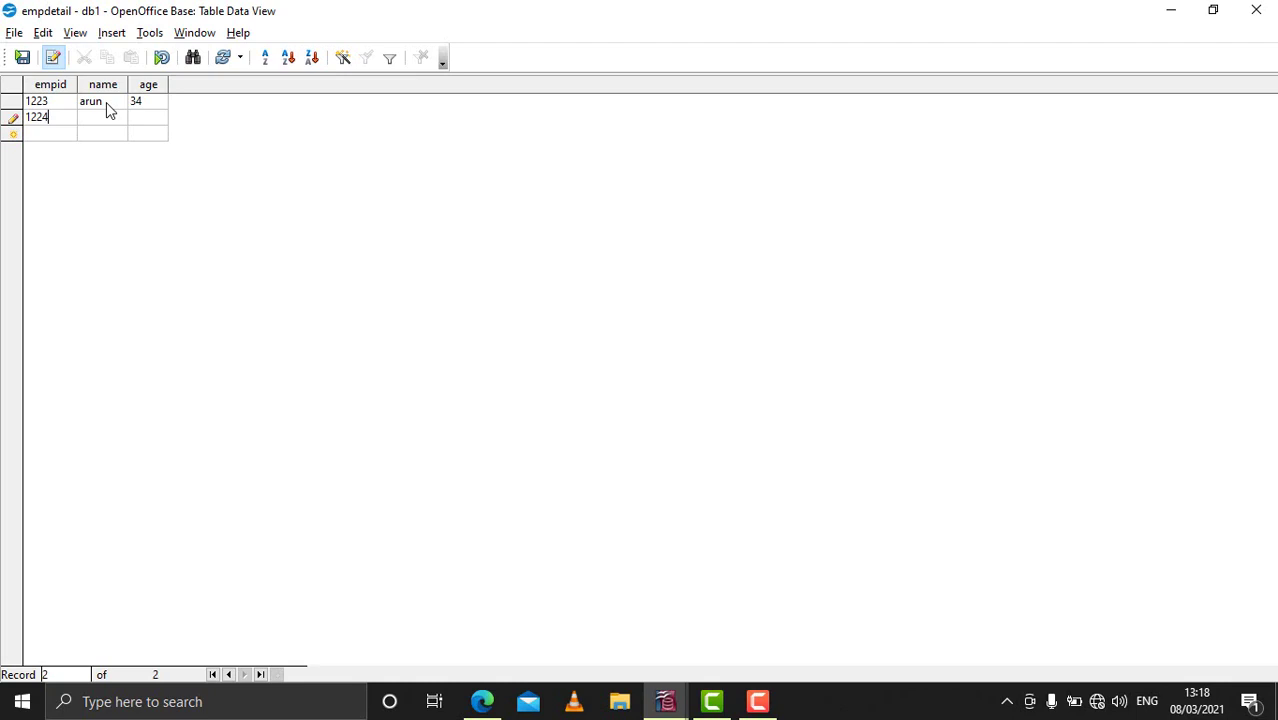
key(Tab)
text(kashyap)
key(Tab)
text(32)
click(21, 60)
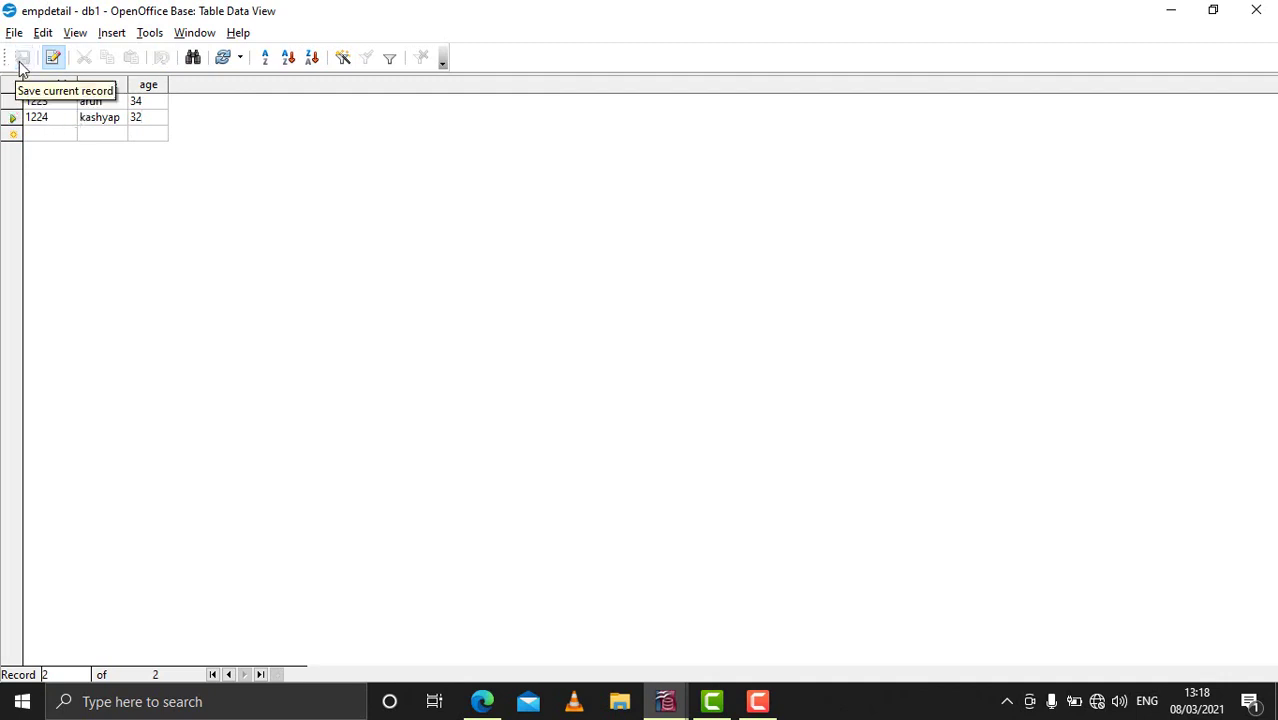
click(1258, 22)
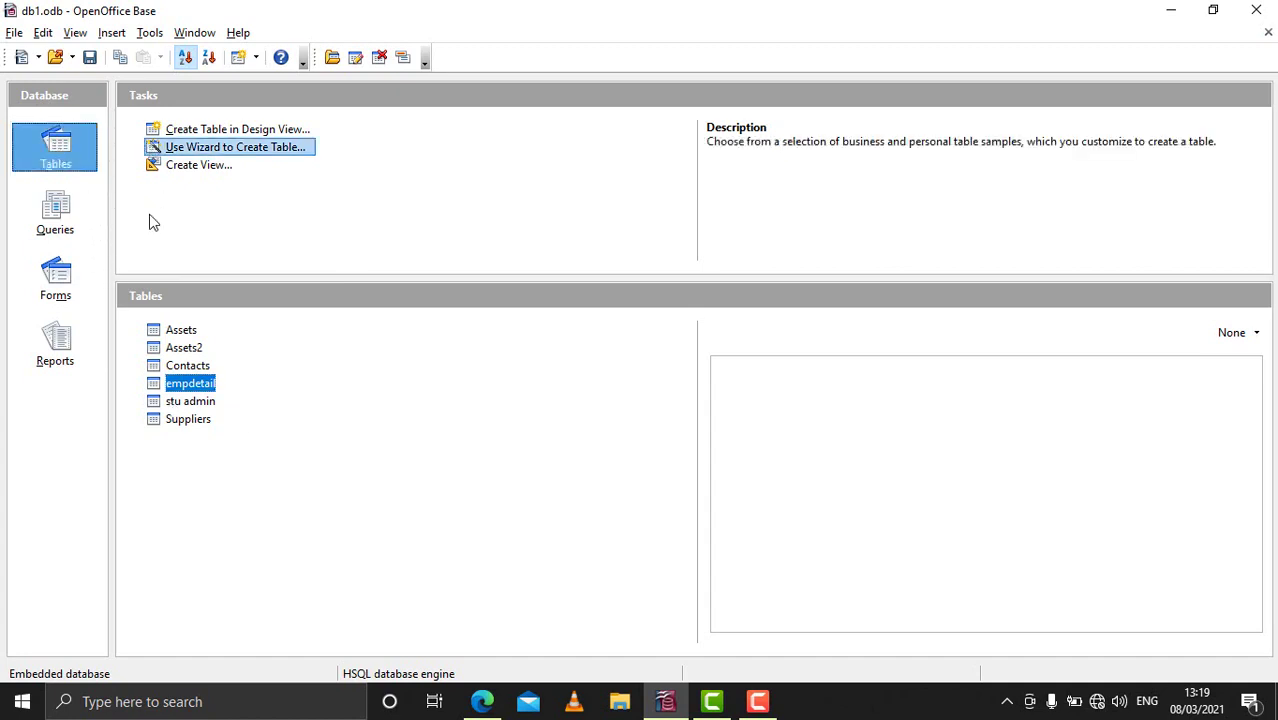
Step: Edit the empdetail table's design to add a Text [ VARCHAR ] field named address, and save the change on closing
click(180, 388)
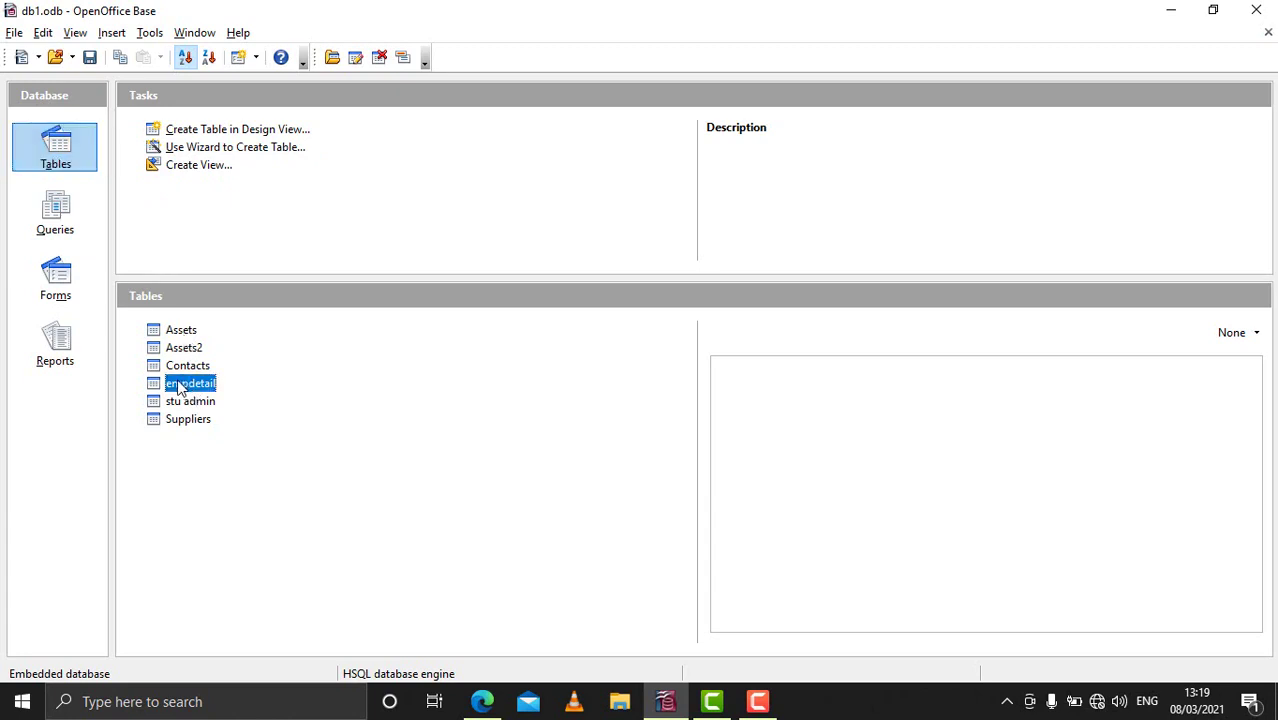
right_click(180, 388)
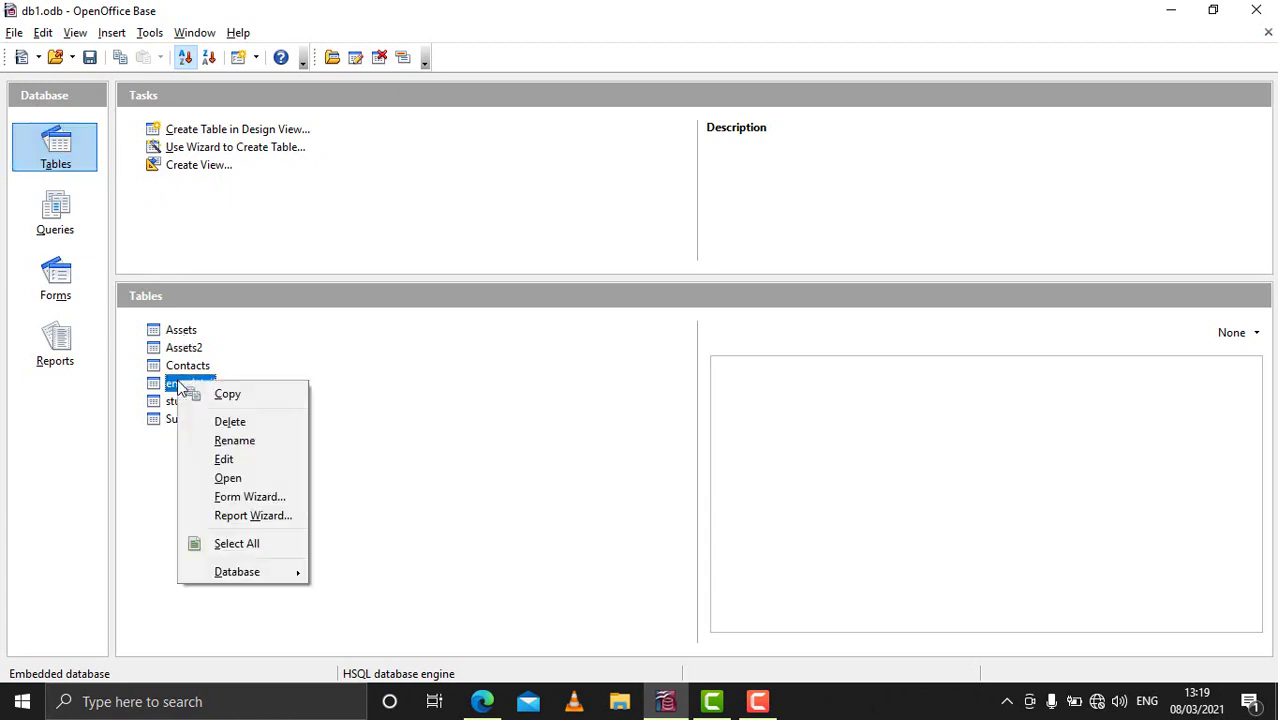
click(213, 466)
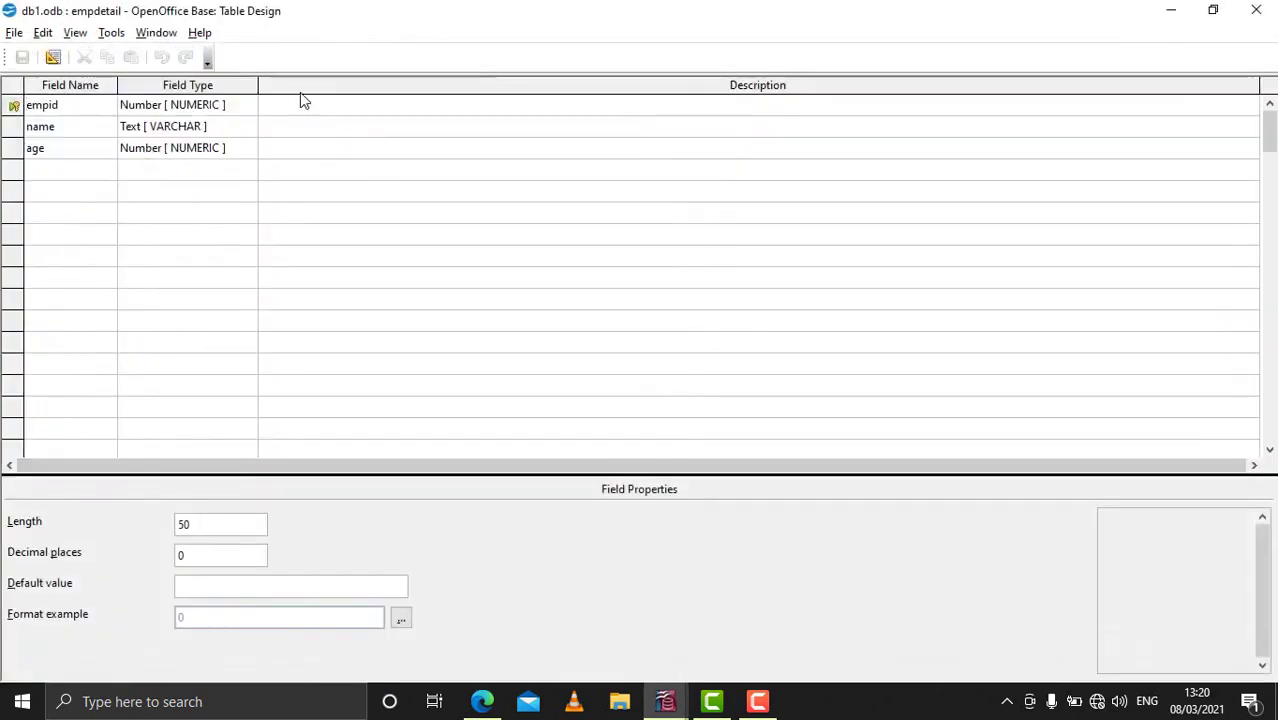
click(54, 172)
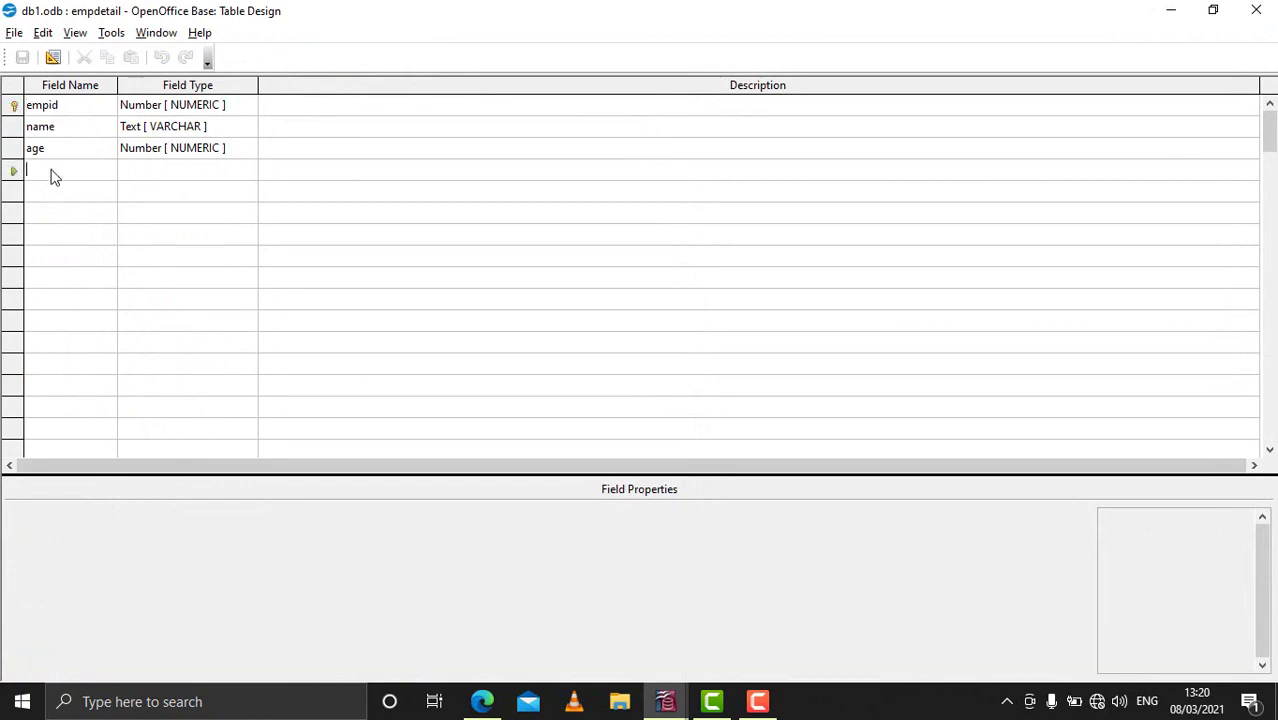
text(address)
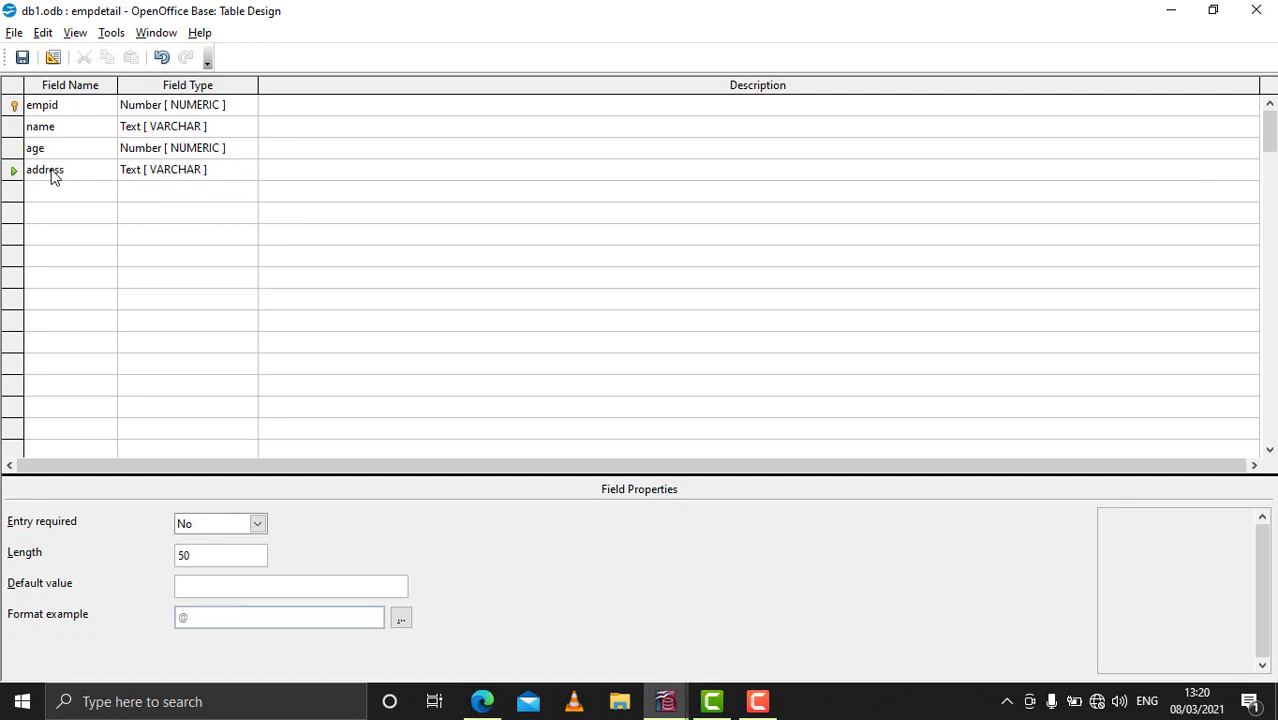
key(Tab)
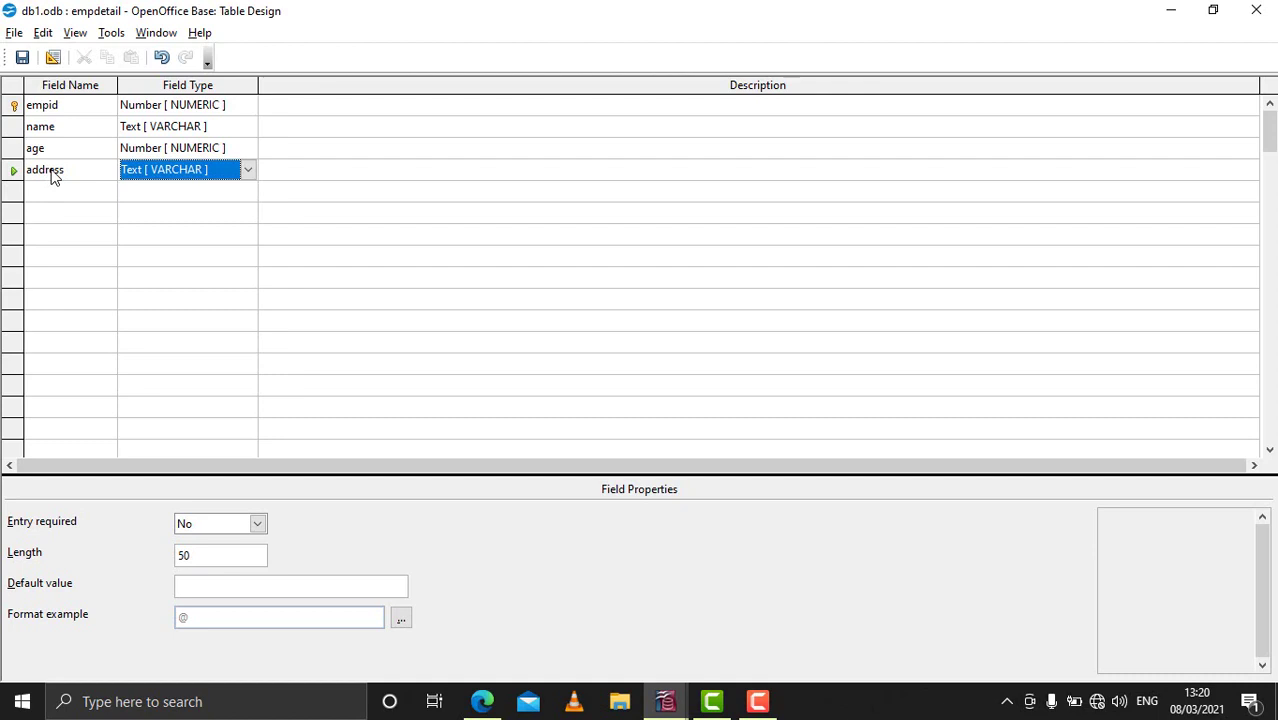
click(1258, 12)
click(579, 374)
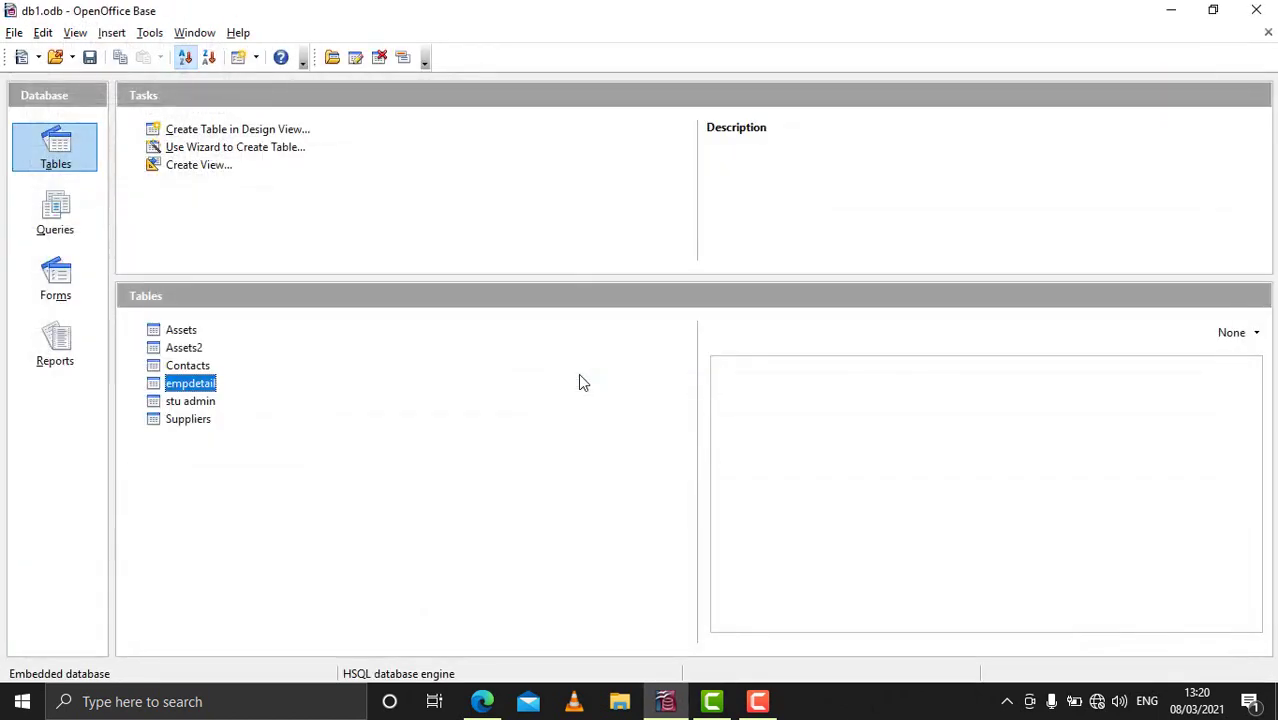
Step: Reopen the empdetail table's data and fill in the employee's address in the first record
double_click(190, 388)
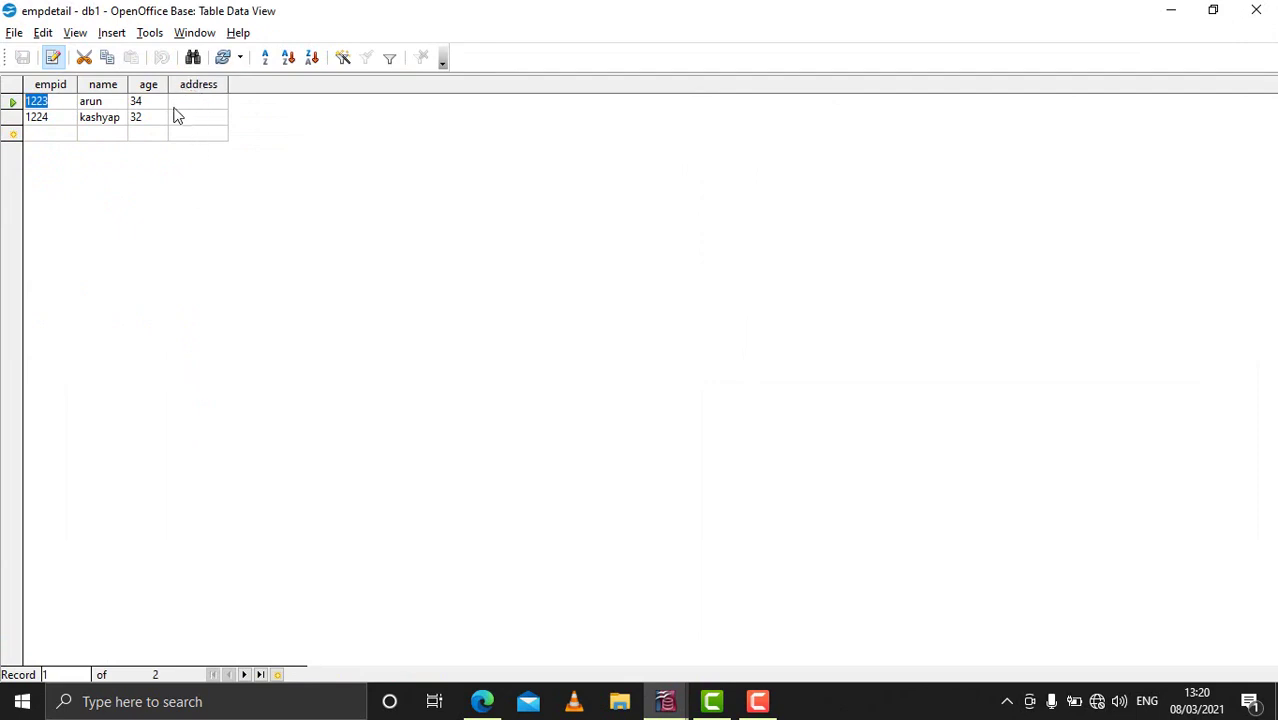
click(196, 106)
text(gkp)
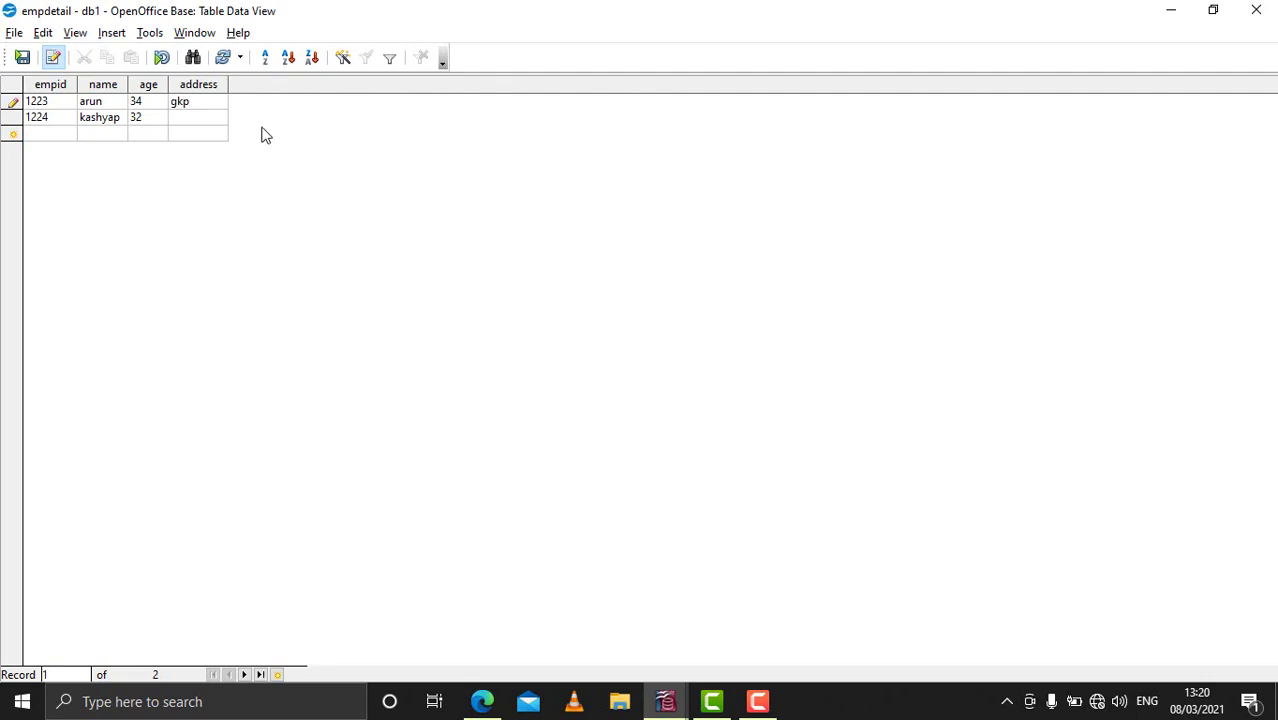
Step: Fill in the employee's address in the second record, save the record and close the table data
click(216, 120)
text(gkp)
click(22, 57)
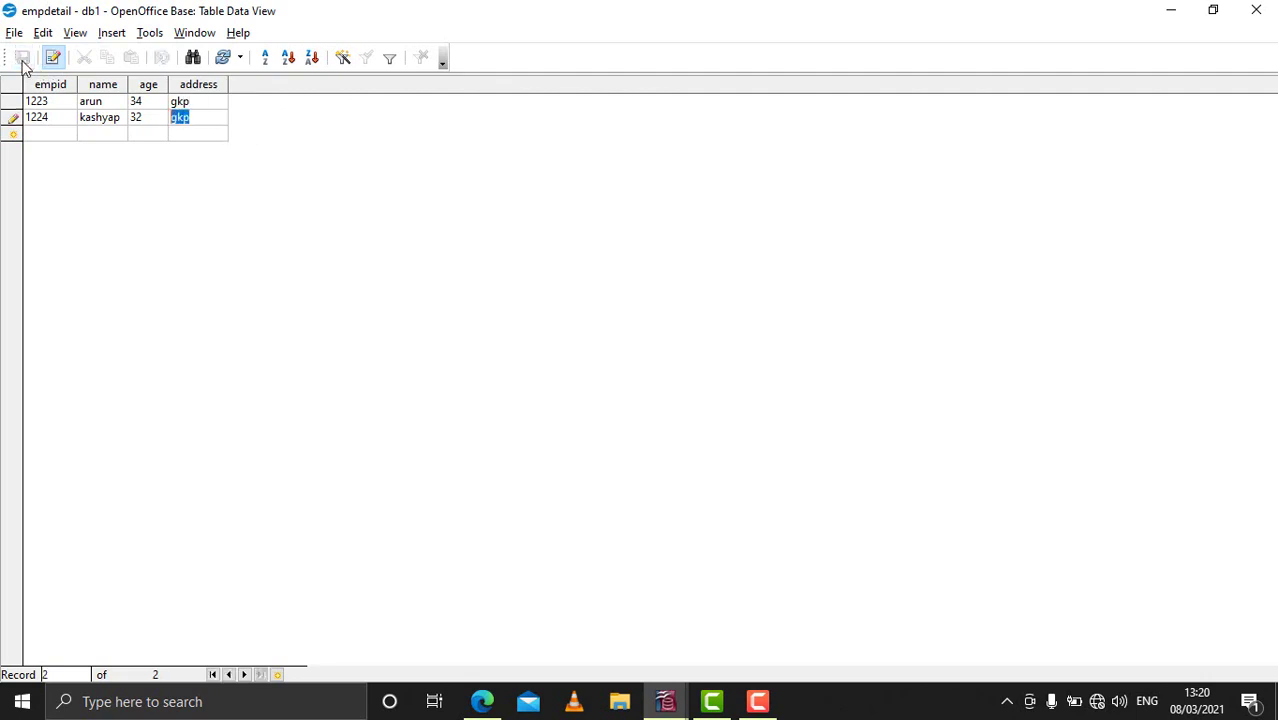
click(1262, 12)
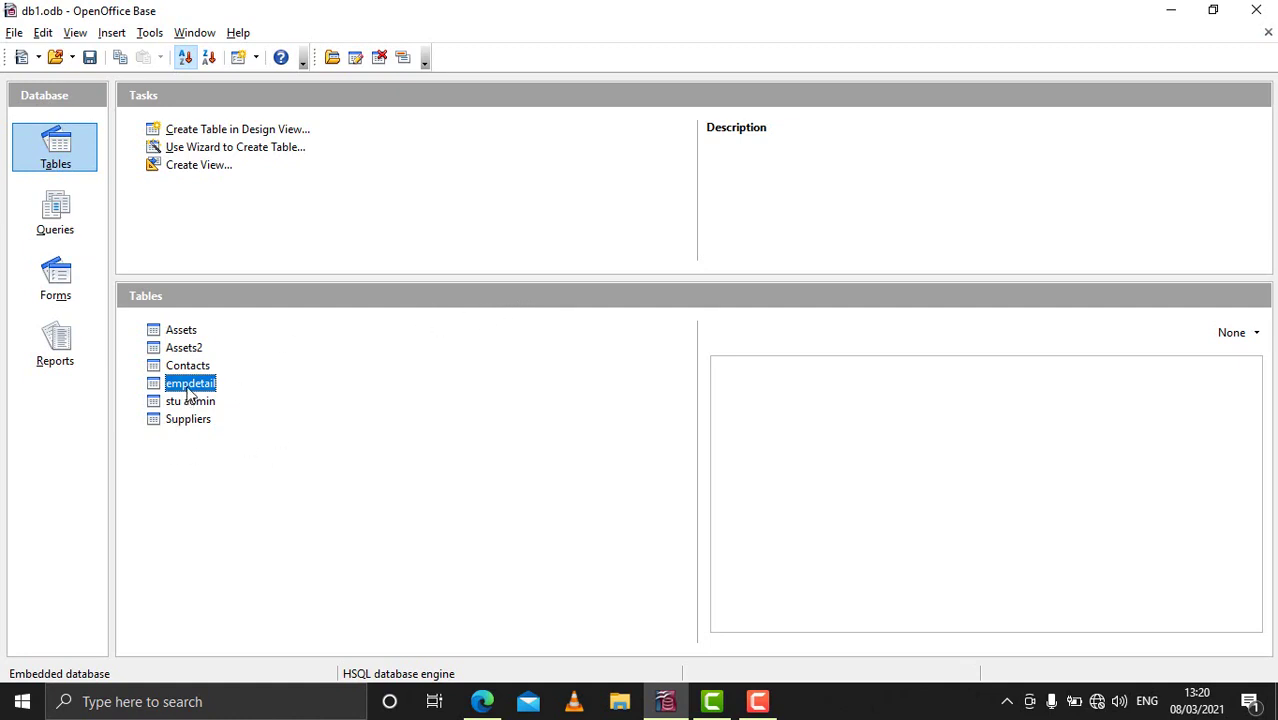
Step: Open the empdetail table's design for editing and delete the age field
right_click(186, 387)
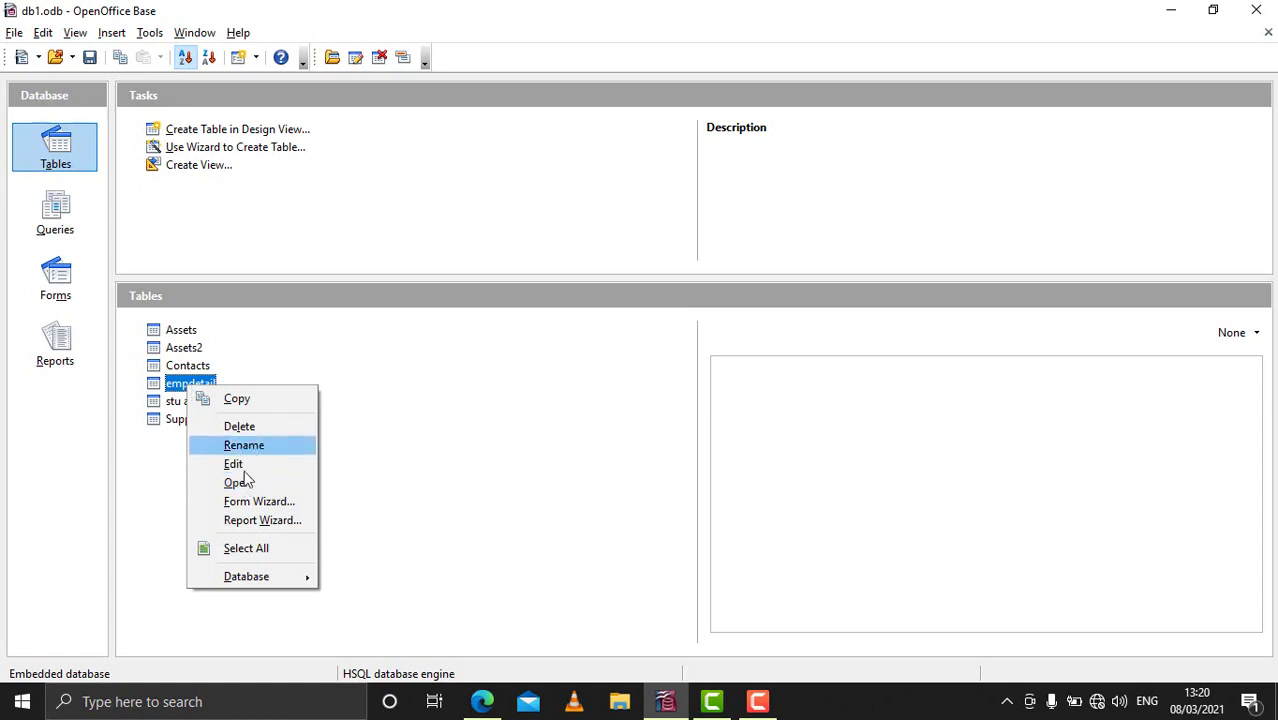
click(242, 465)
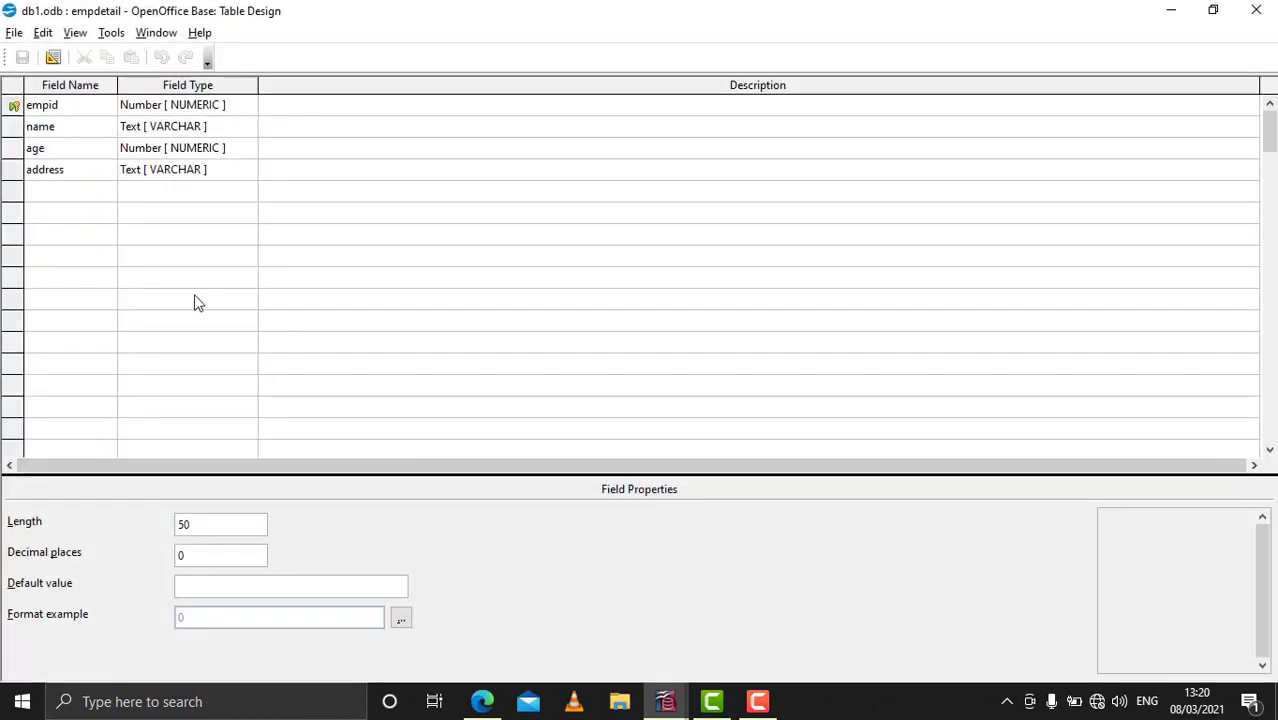
click(13, 148)
right_click(14, 150)
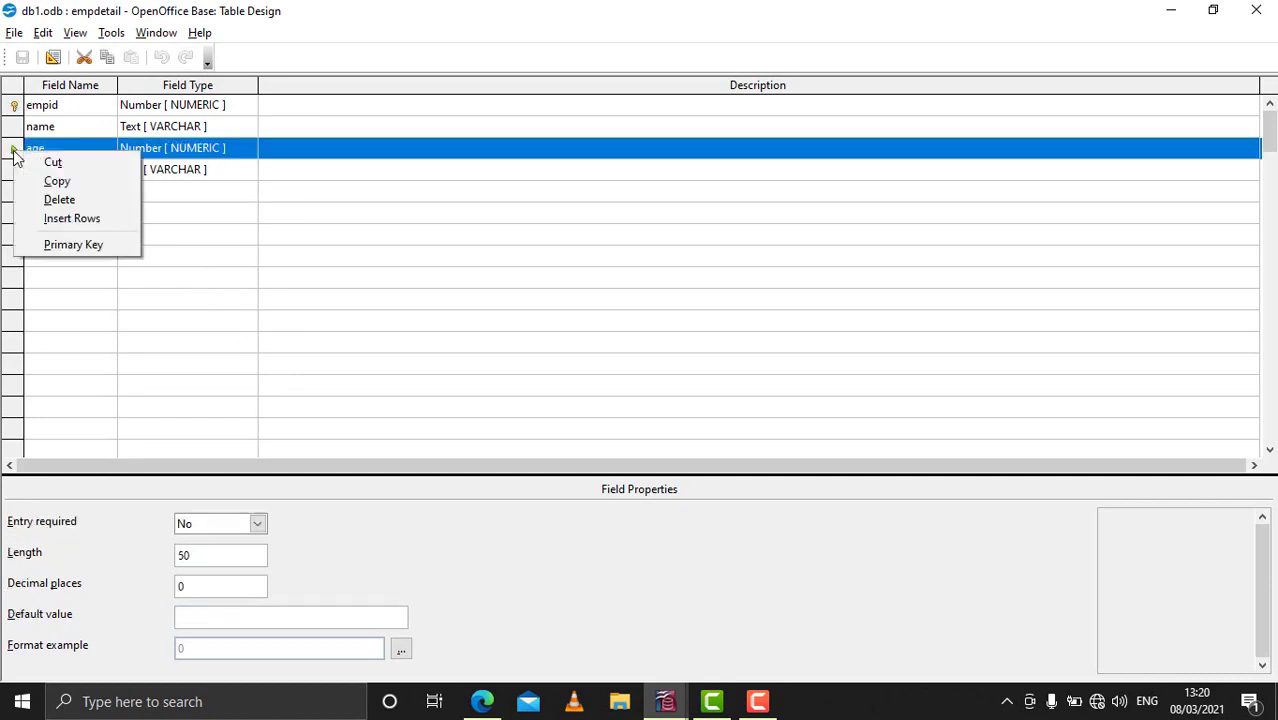
click(57, 201)
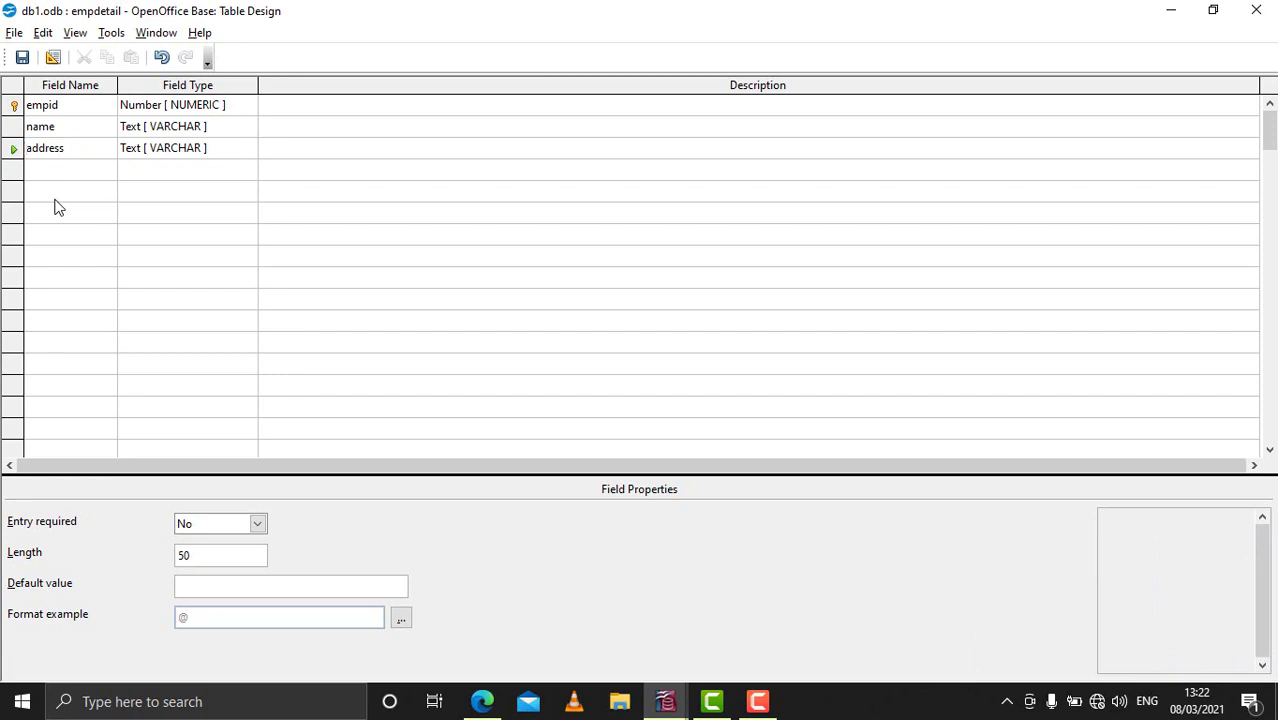
Step: Rename the name field as empname and the address field as empaddress, and save and close the table design
click(57, 127)
text(emp)
click(30, 150)
text(emp)
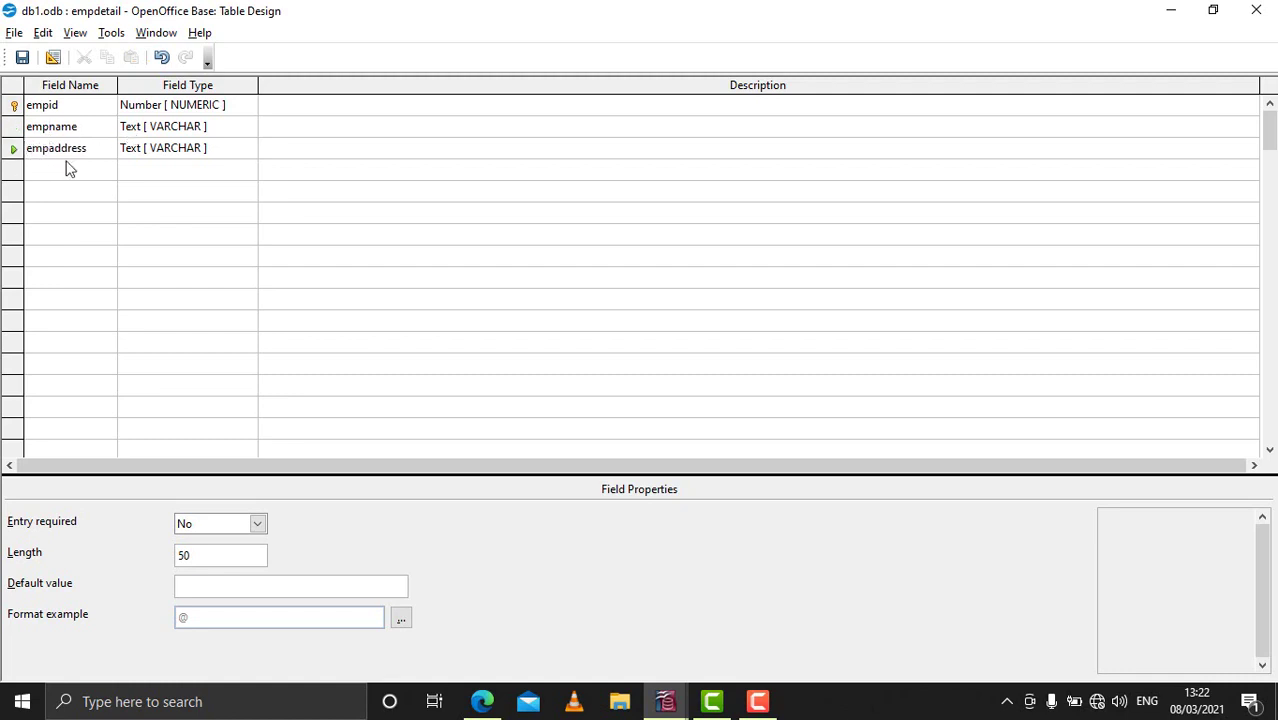
click(22, 57)
click(1273, 7)
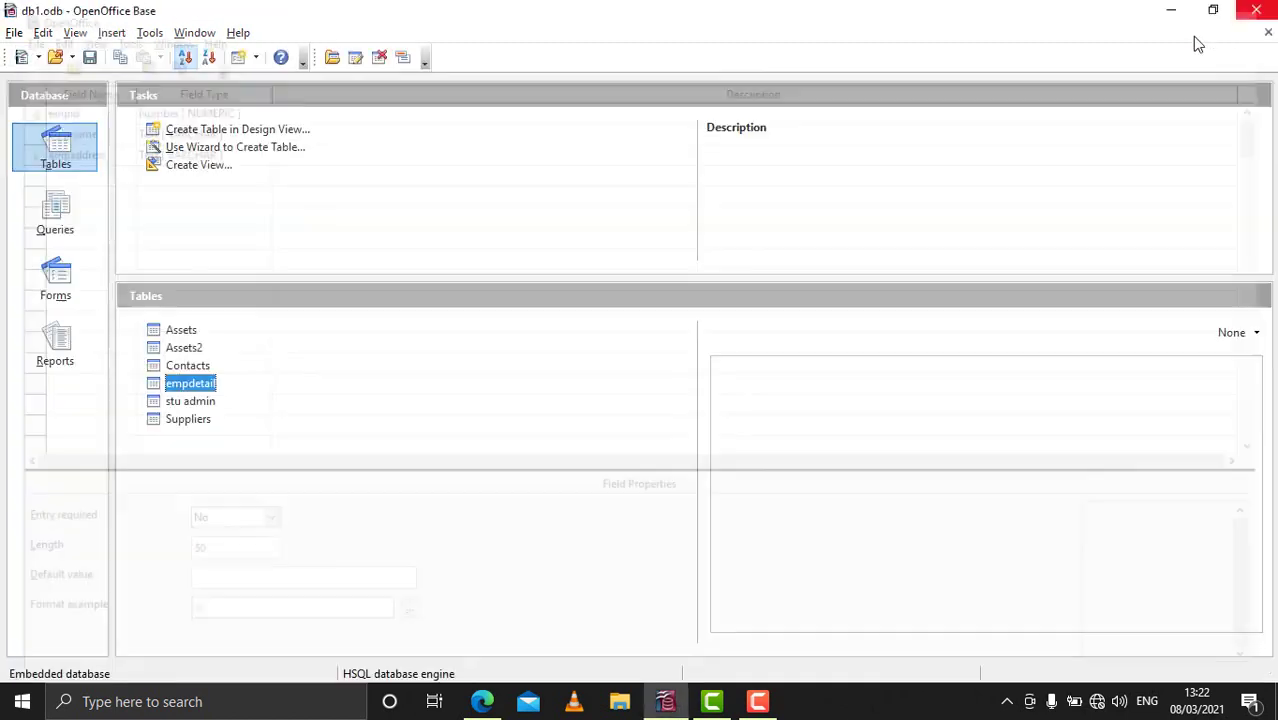
Step: Check the empdetail table's data under the renamed fields and close the data view
double_click(178, 384)
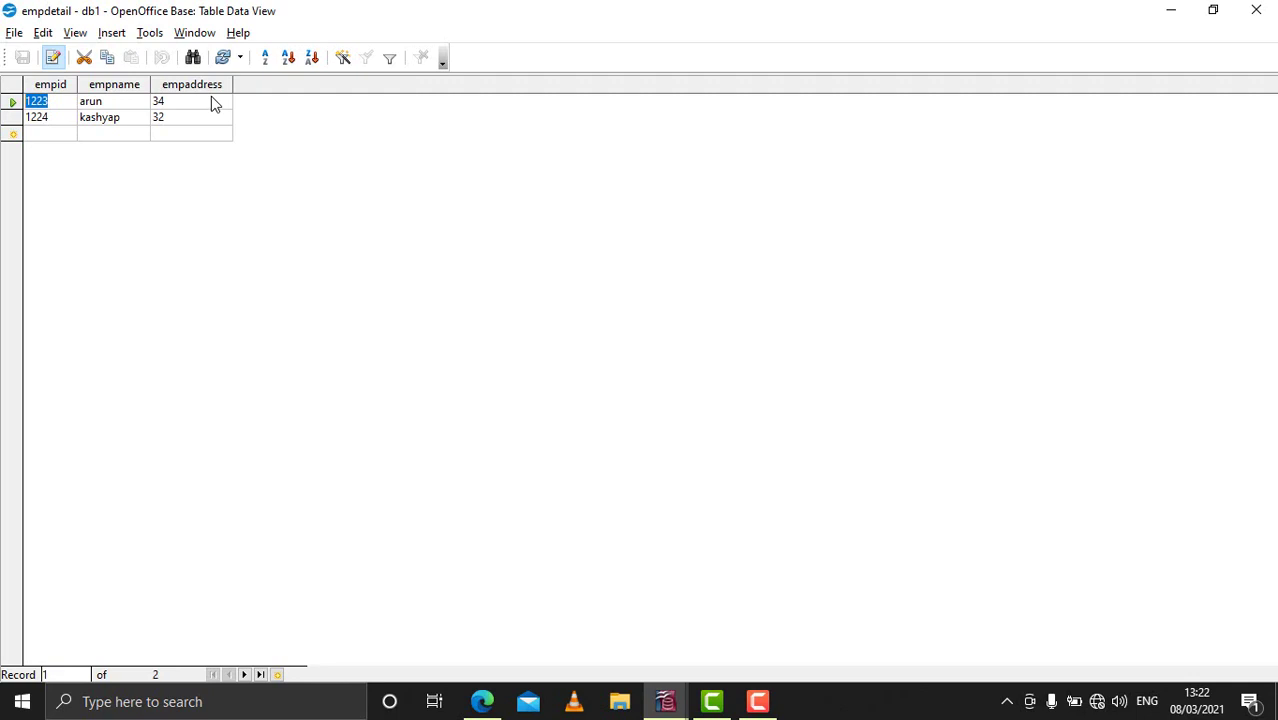
click(1257, 12)
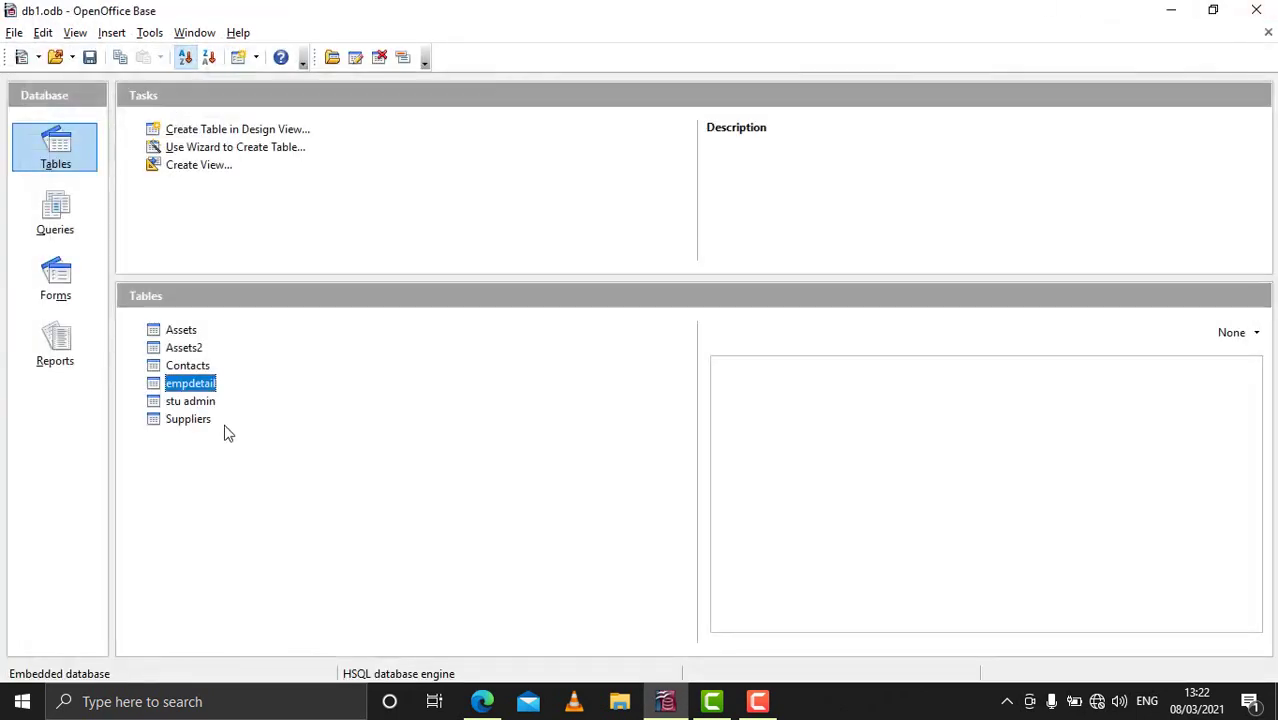
double_click(190, 388)
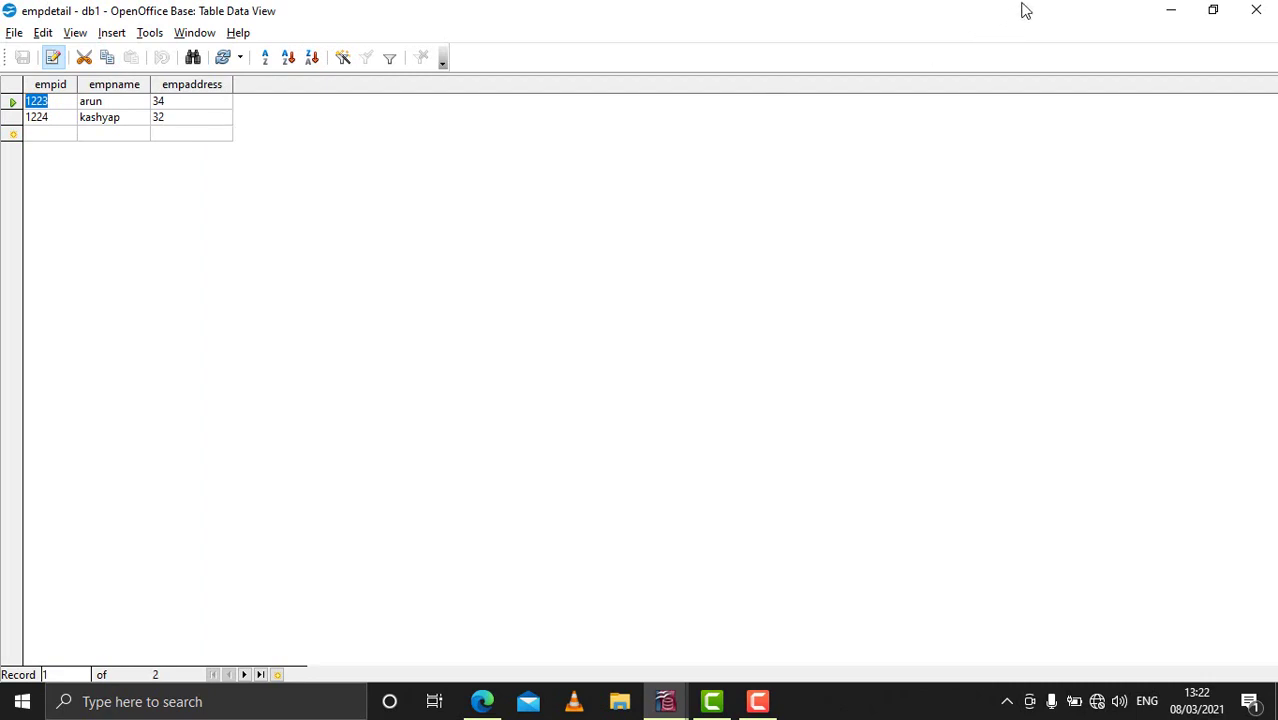
click(1265, 18)
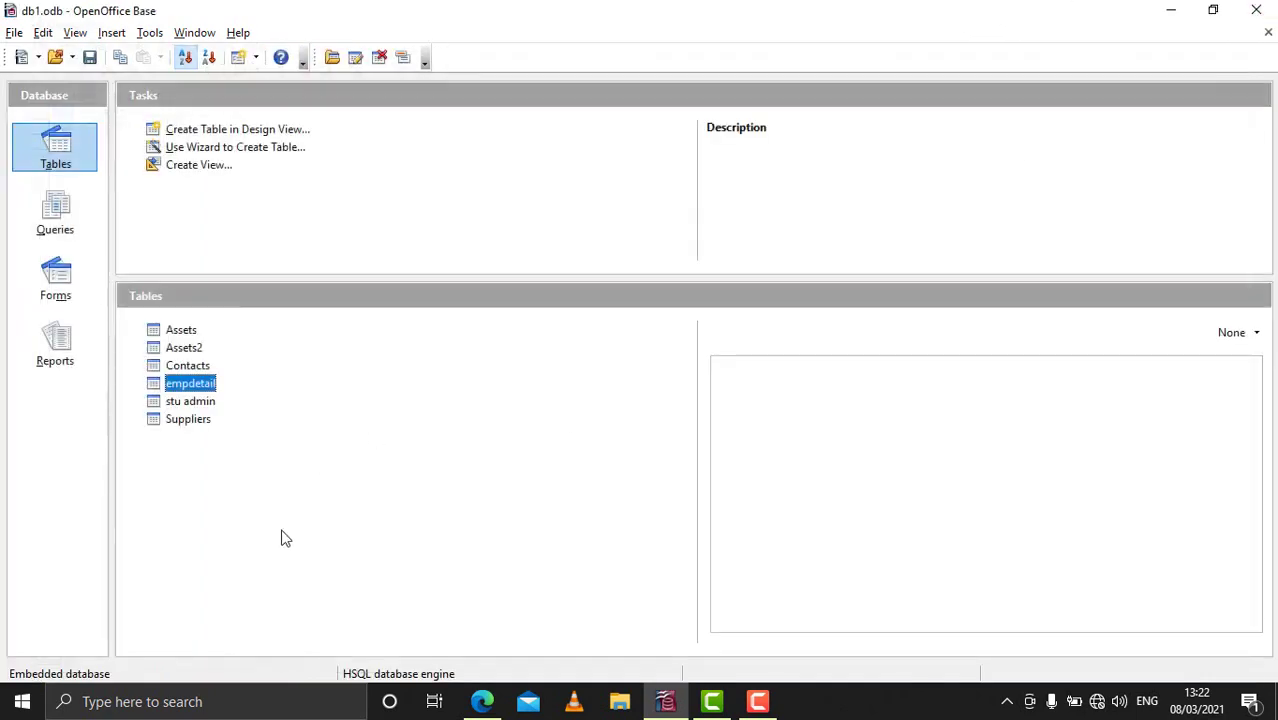
Step: Edit the empdetail table's design to move the empname field below empaddress by cutting and pasting its row, and save the design
right_click(193, 390)
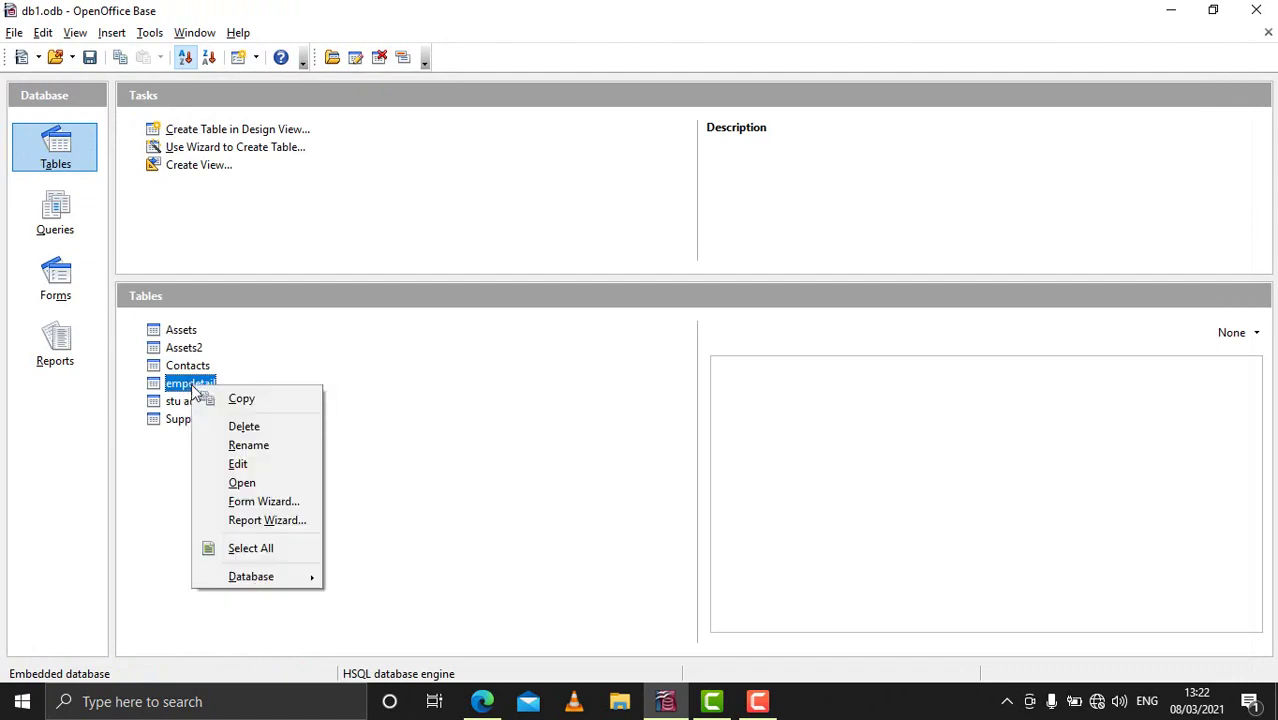
click(253, 467)
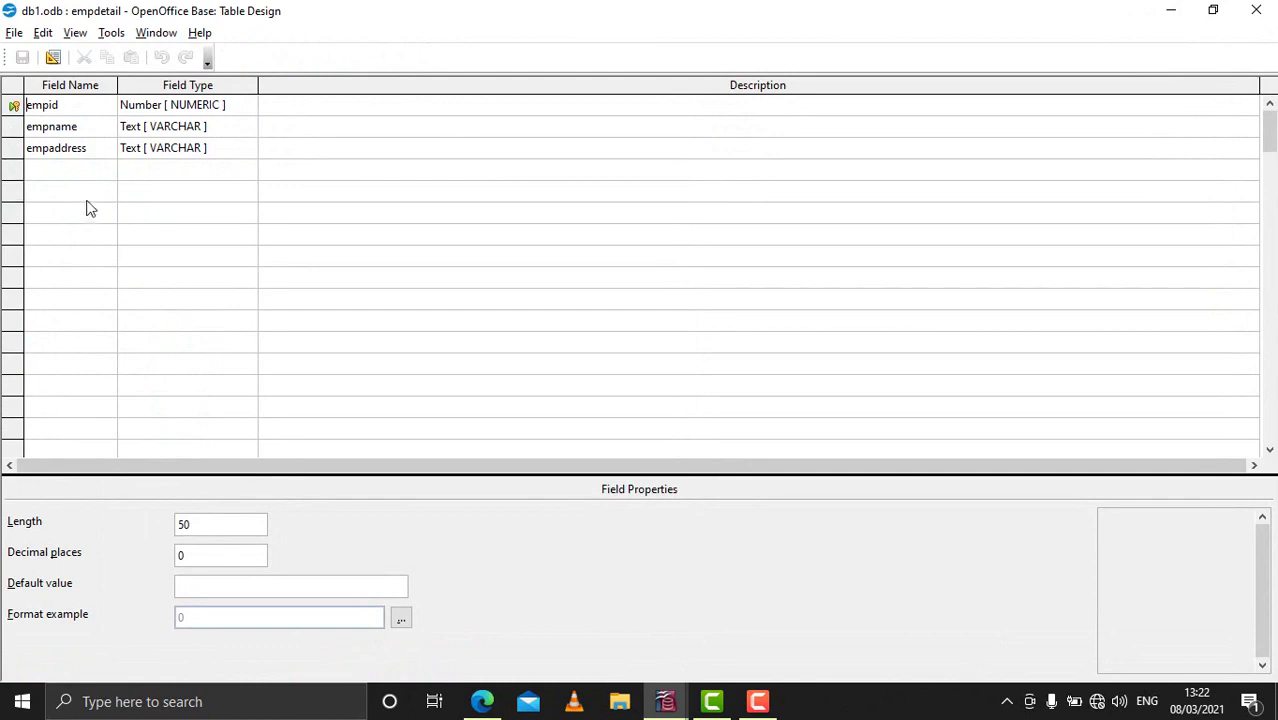
click(14, 127)
right_click(14, 127)
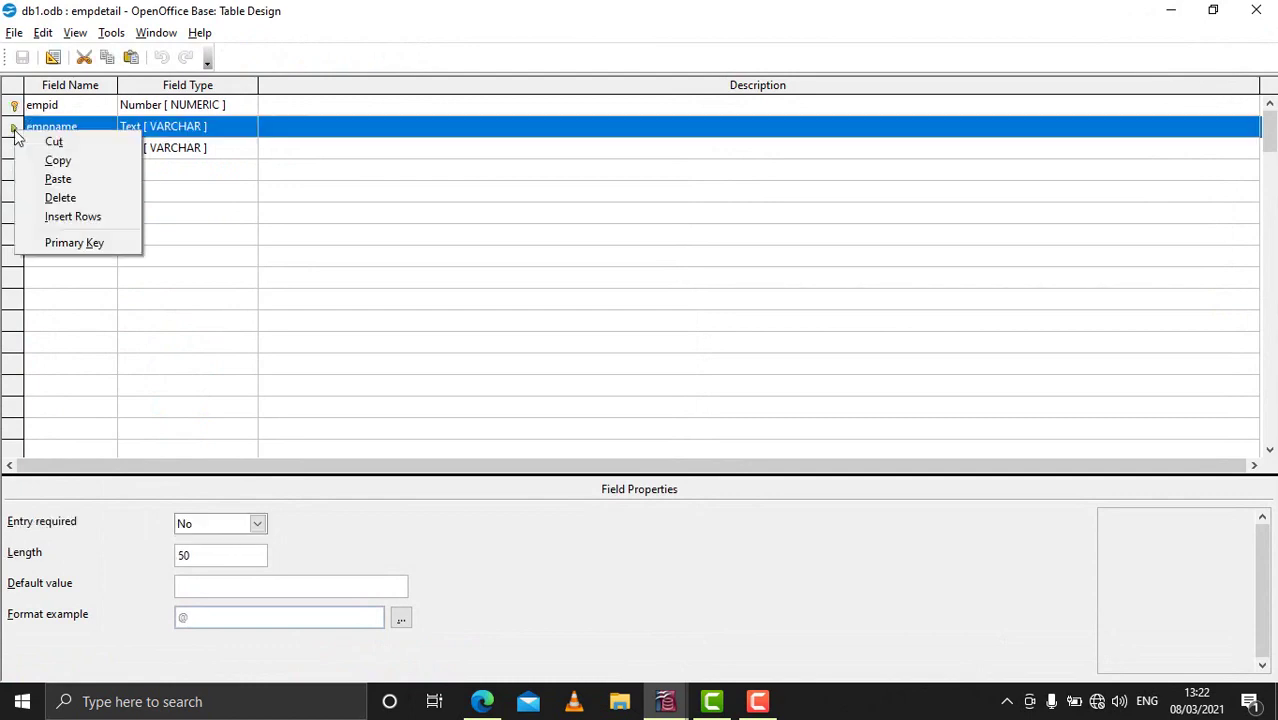
click(46, 140)
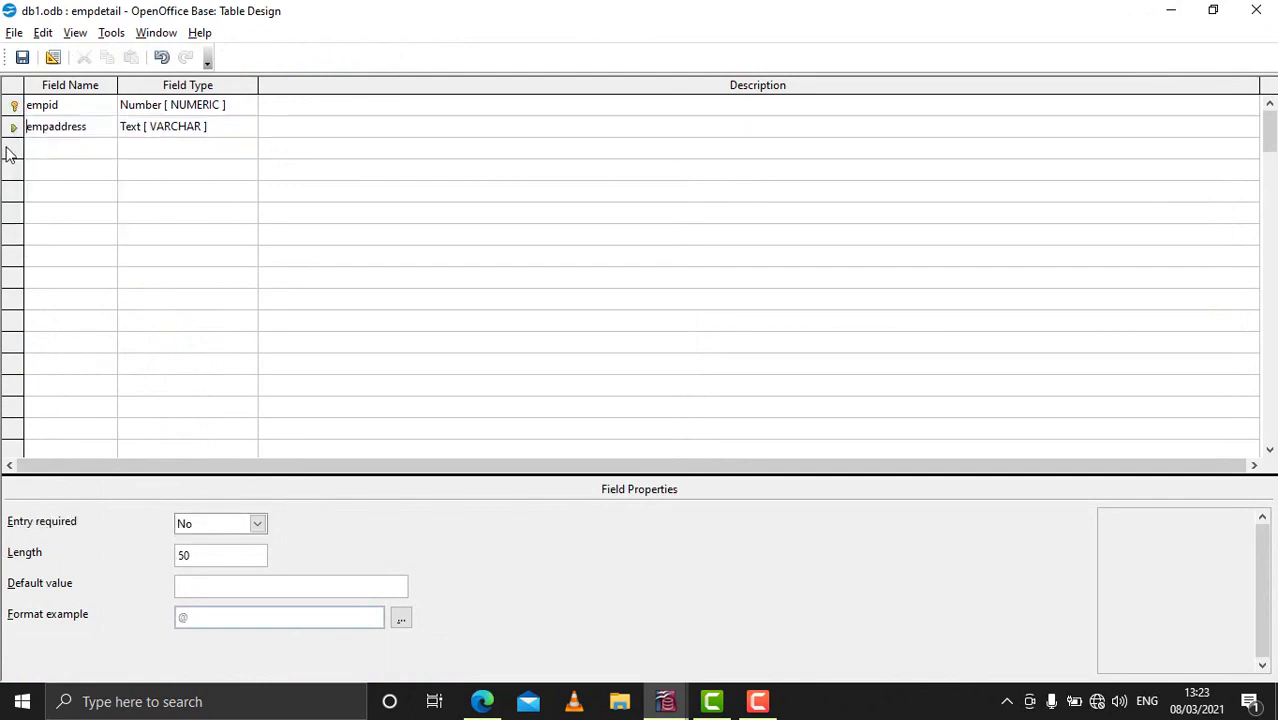
click(13, 151)
right_click(13, 151)
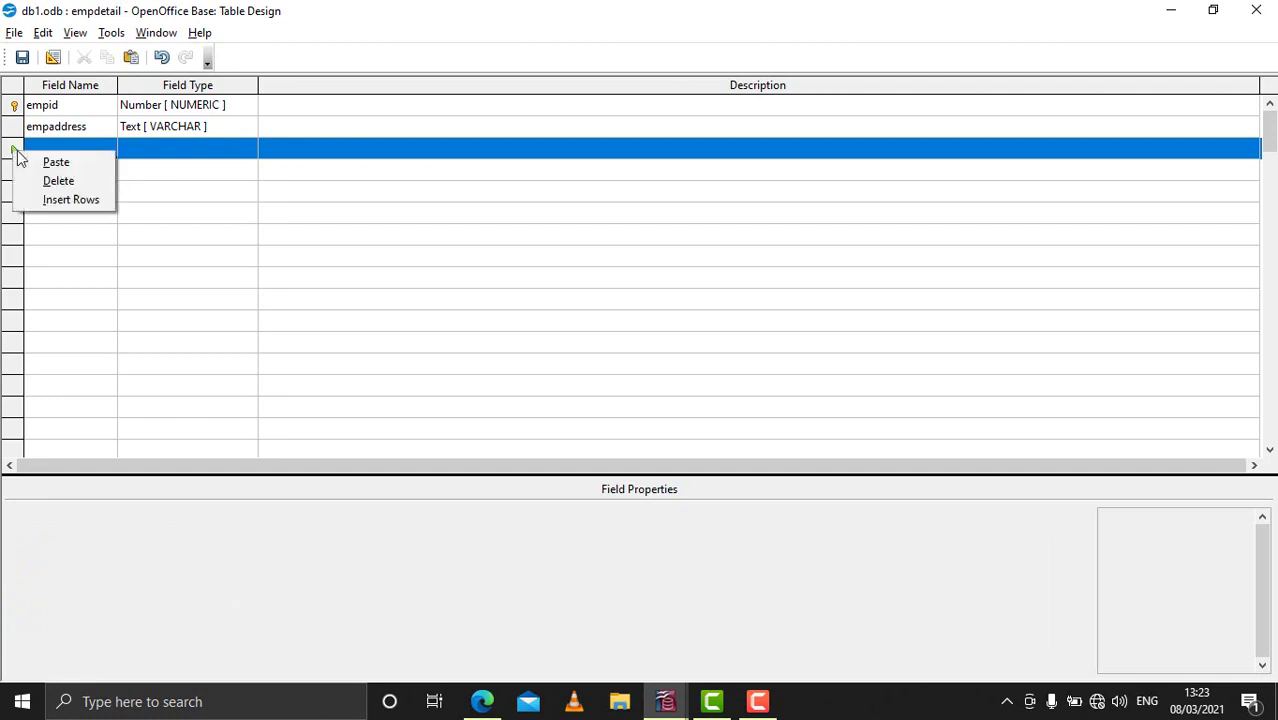
click(50, 161)
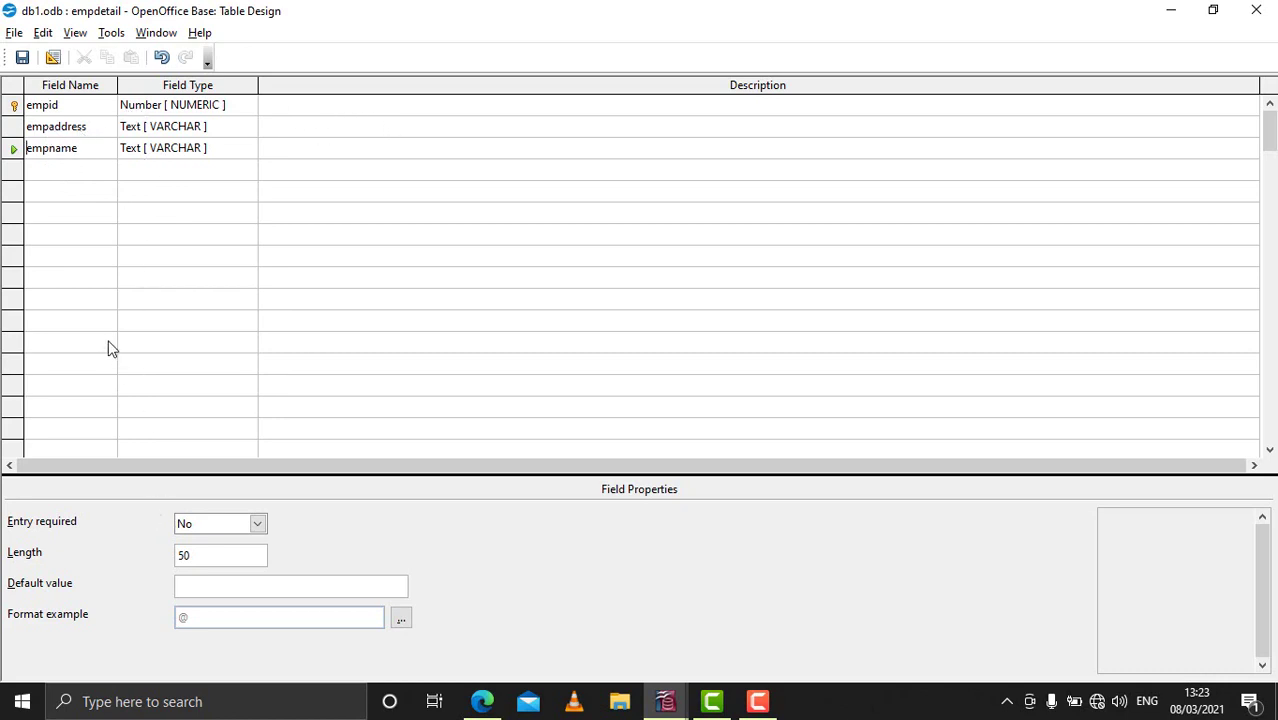
click(22, 57)
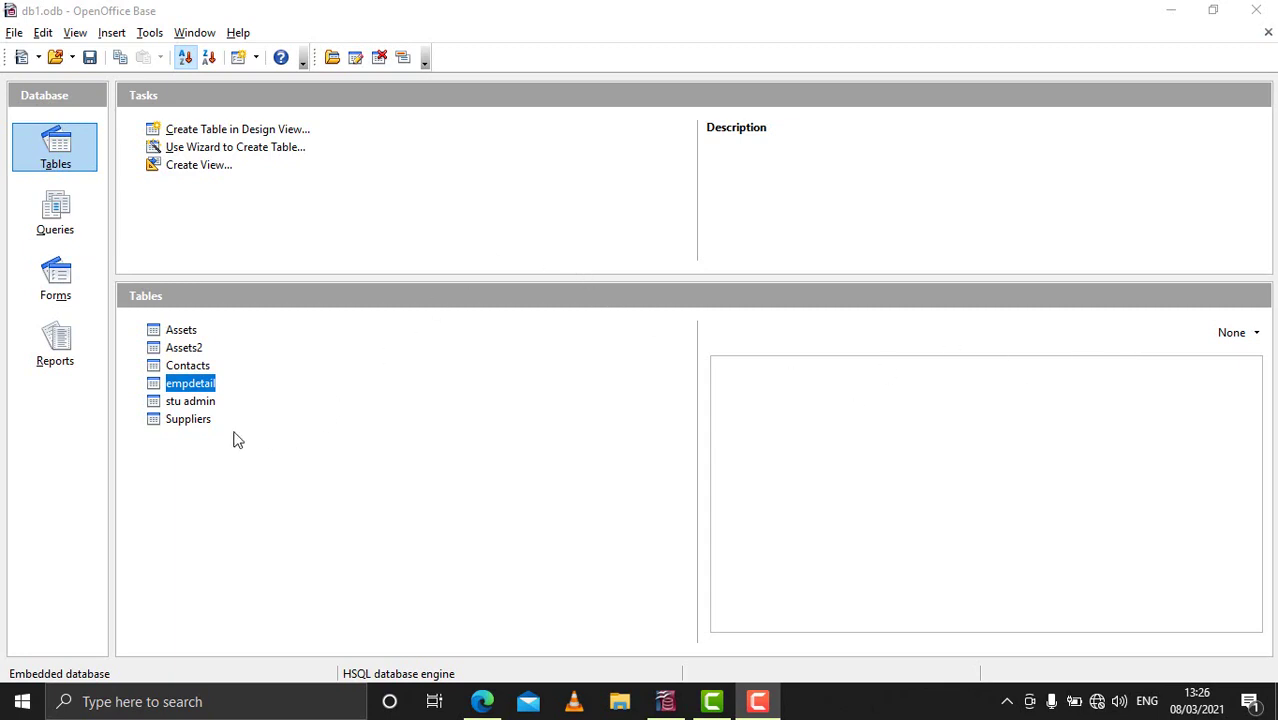
Step: Reopen the empdetail table's data to review its records and field order, and close it
click(183, 389)
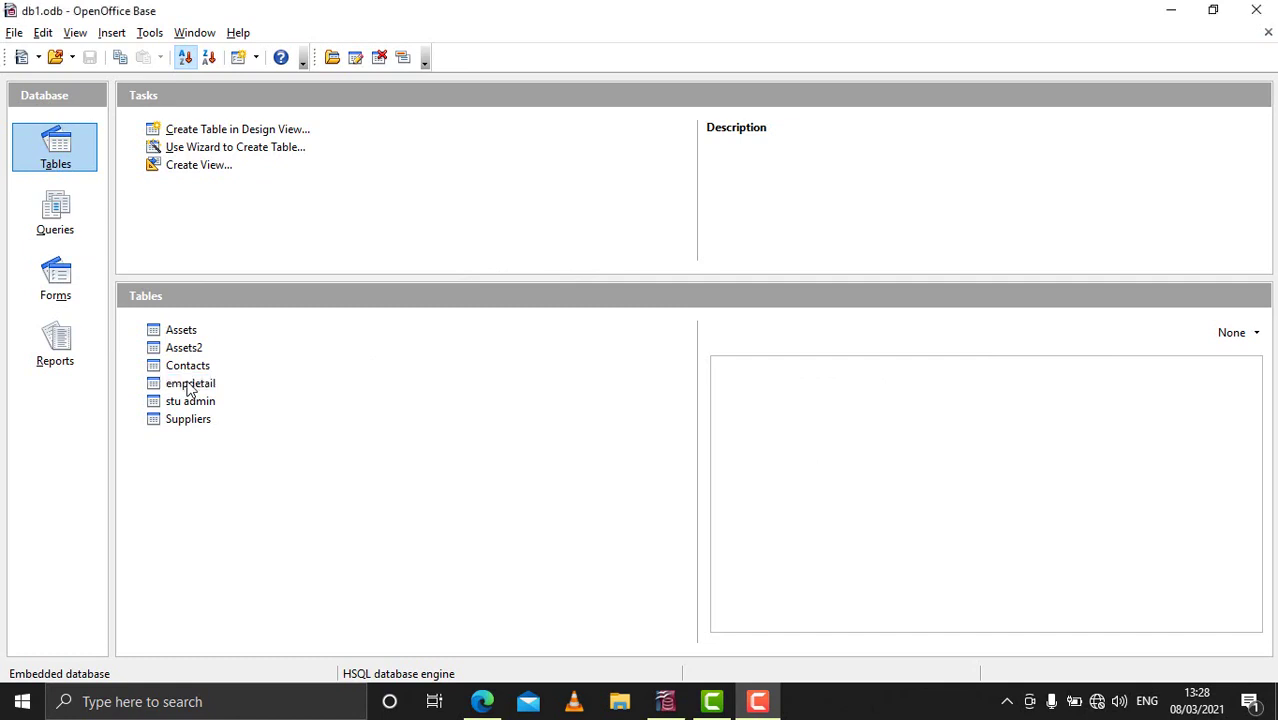
double_click(187, 388)
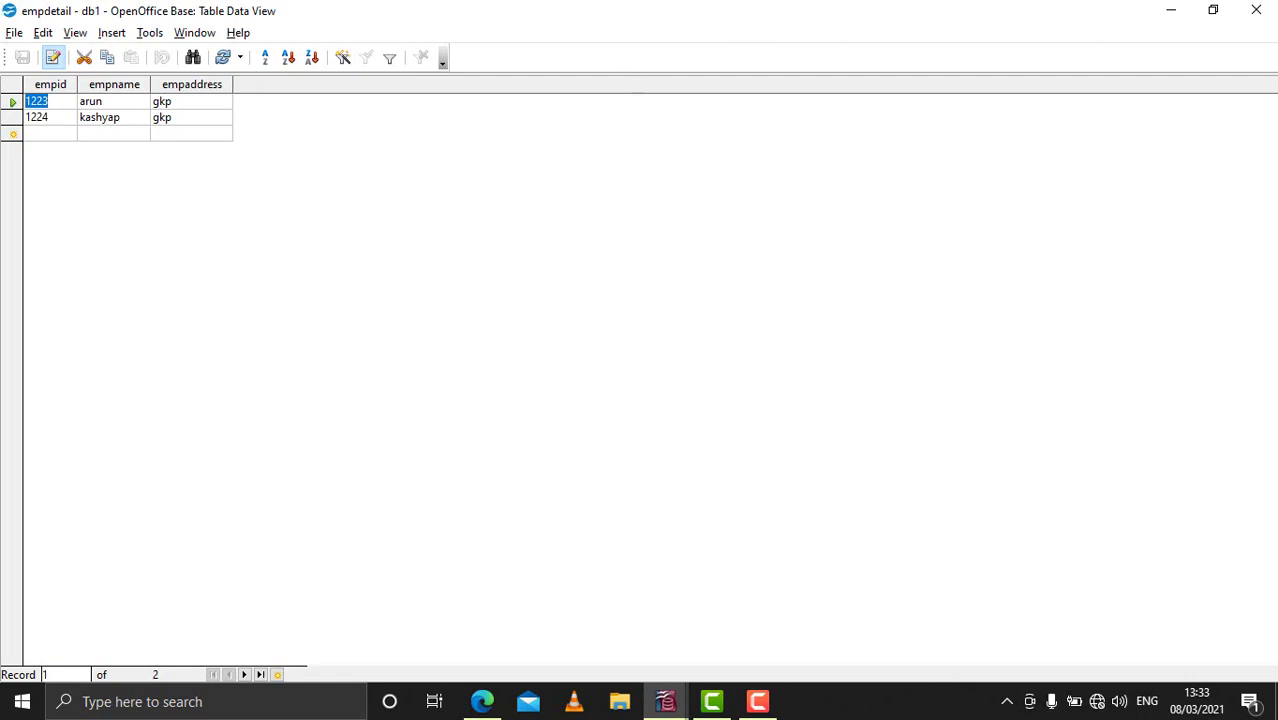
click(1256, 9)
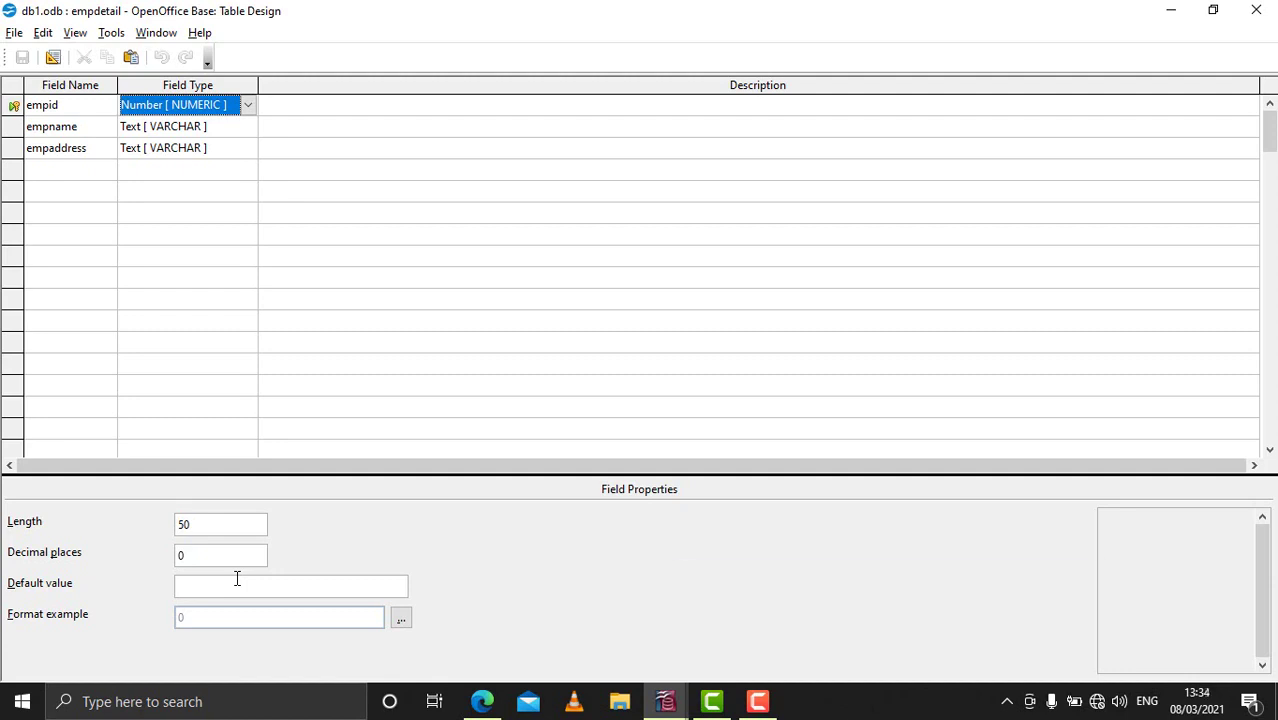
Step: Examine the Length, Decimal places, Default value and Format example properties of the empid field in the table design
click(213, 530)
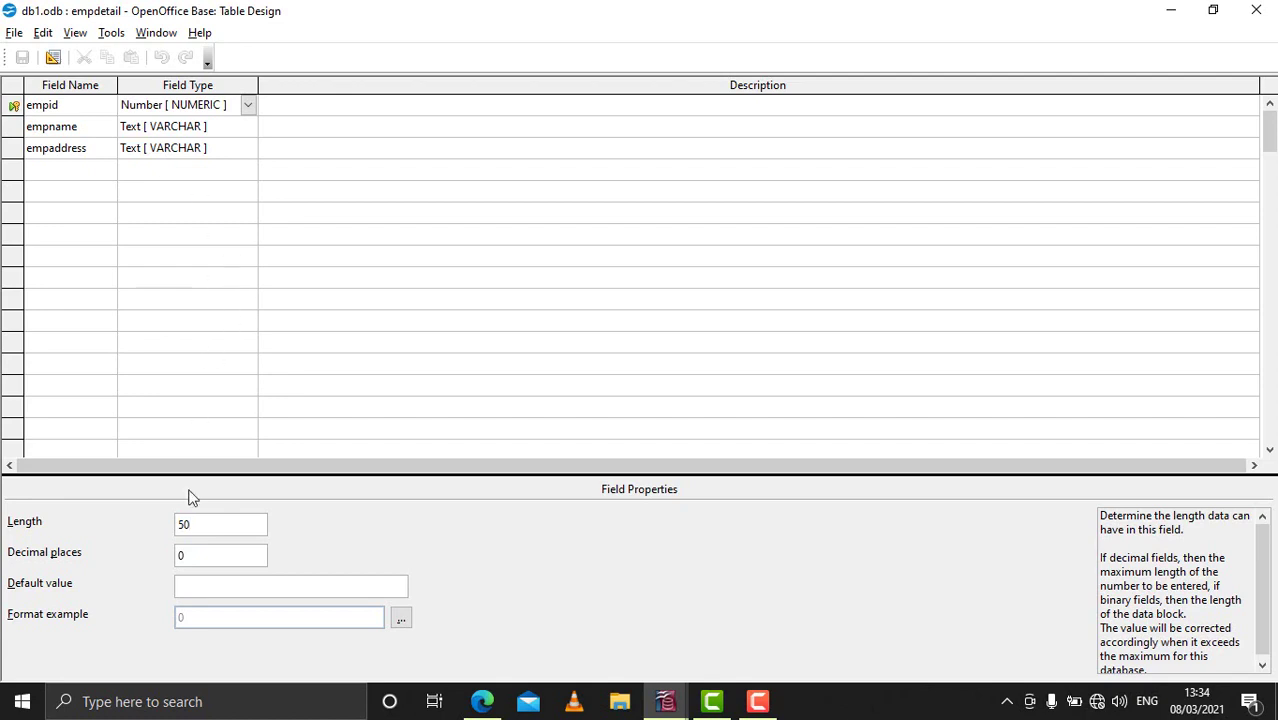
click(206, 554)
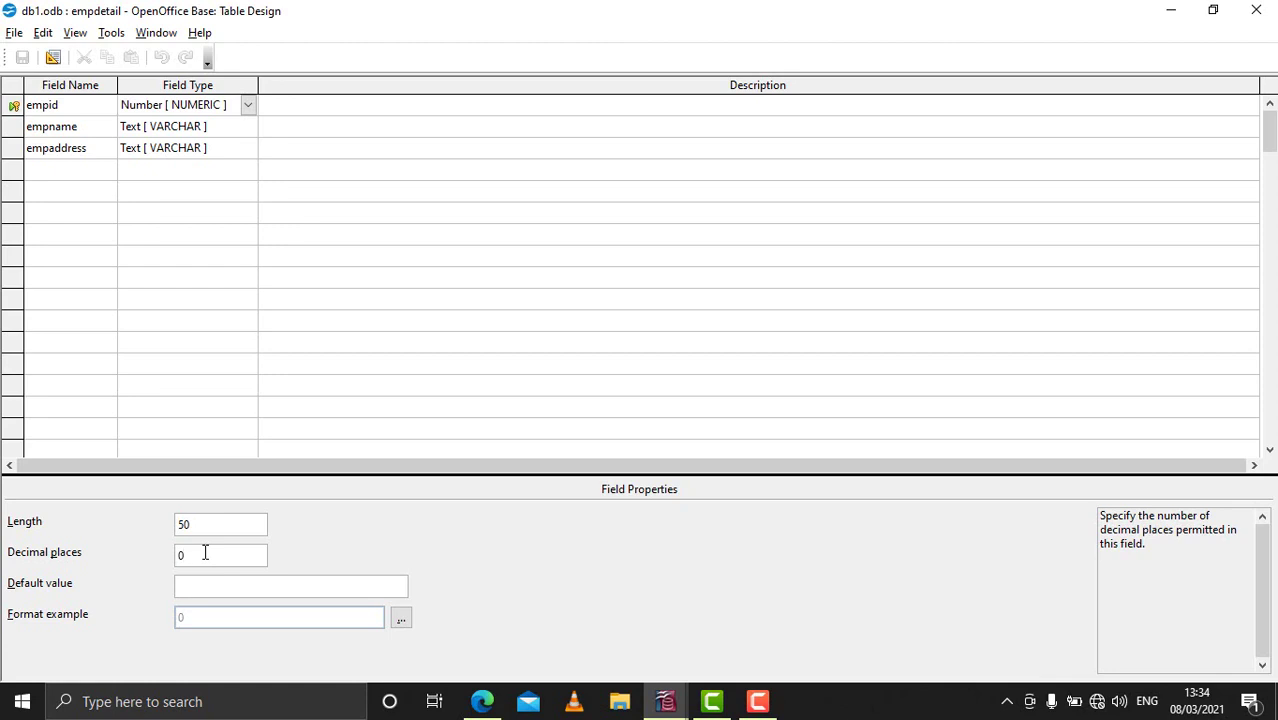
click(218, 590)
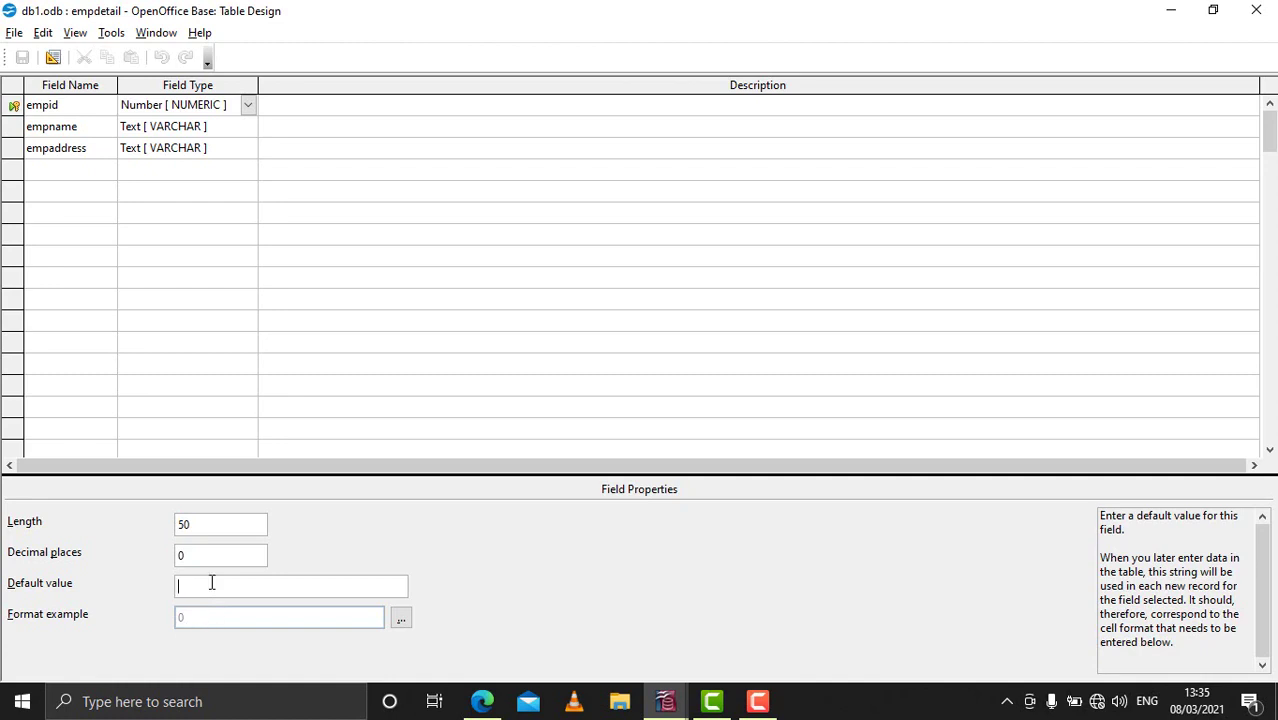
key(Tab)
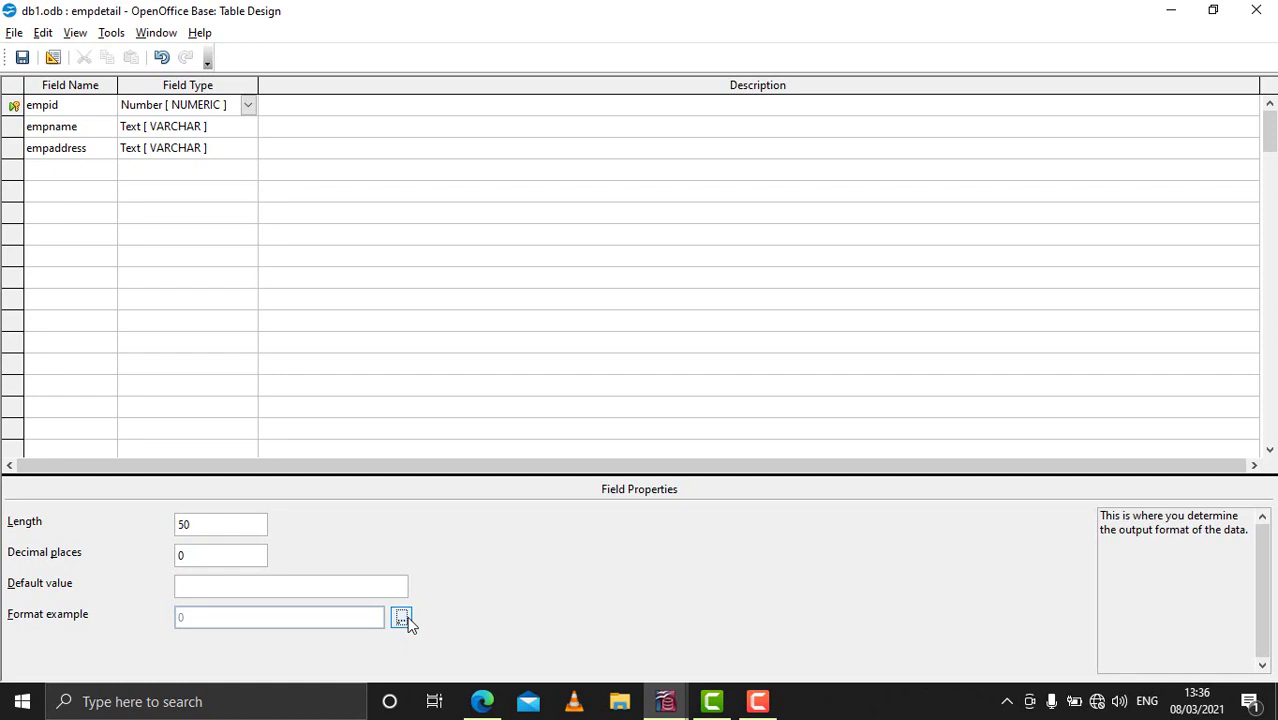
Step: Browse the Number, Percent and Currency formats available for the empid field, and cancel without applying any
click(145, 107)
click(148, 110)
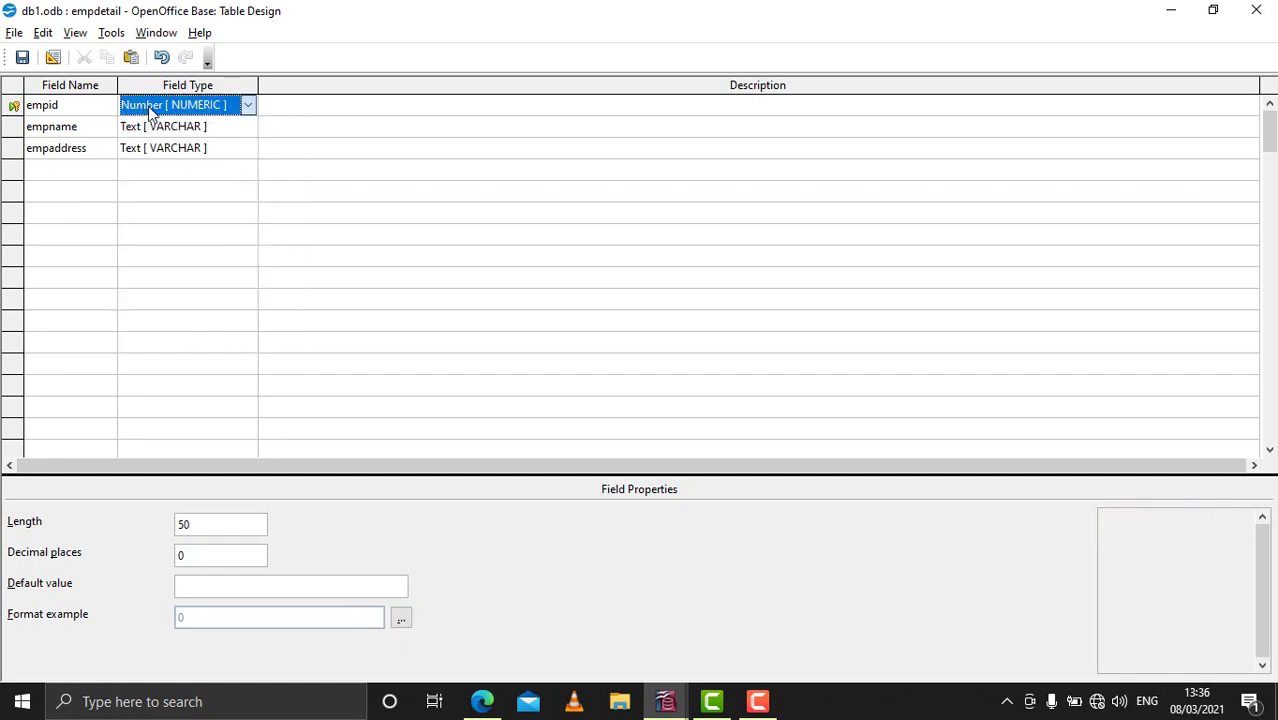
click(401, 620)
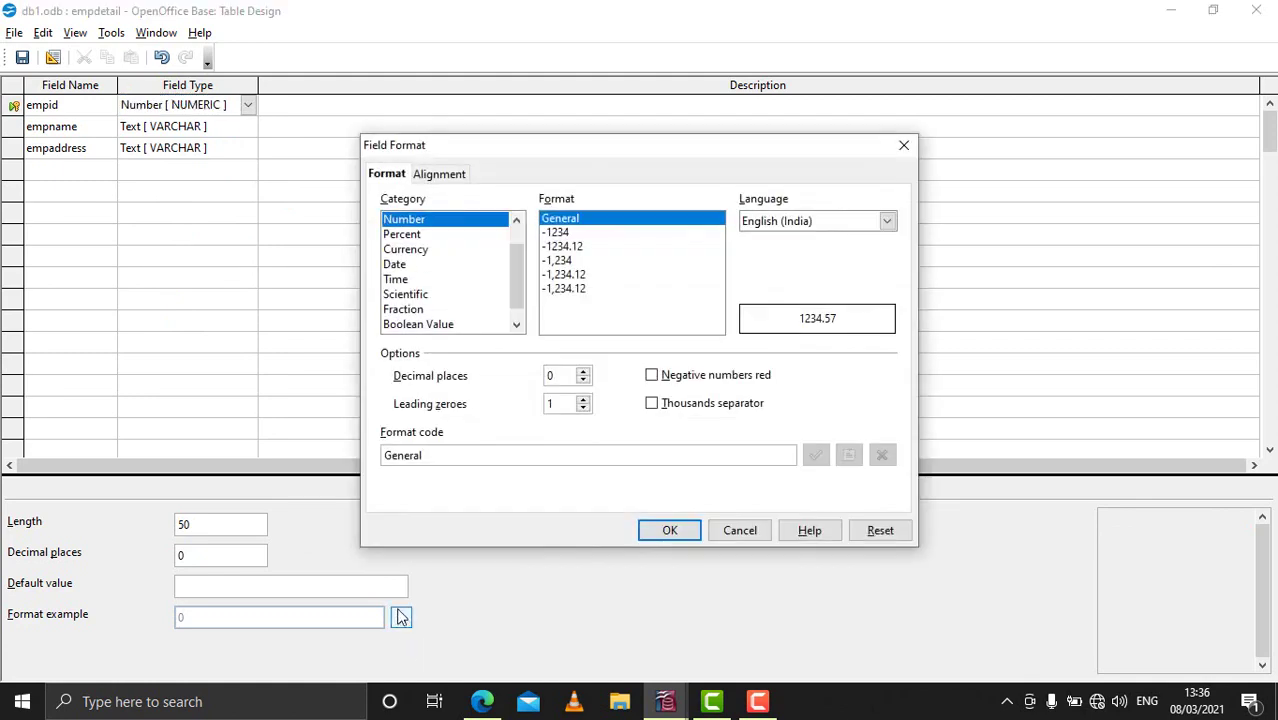
click(556, 234)
click(576, 247)
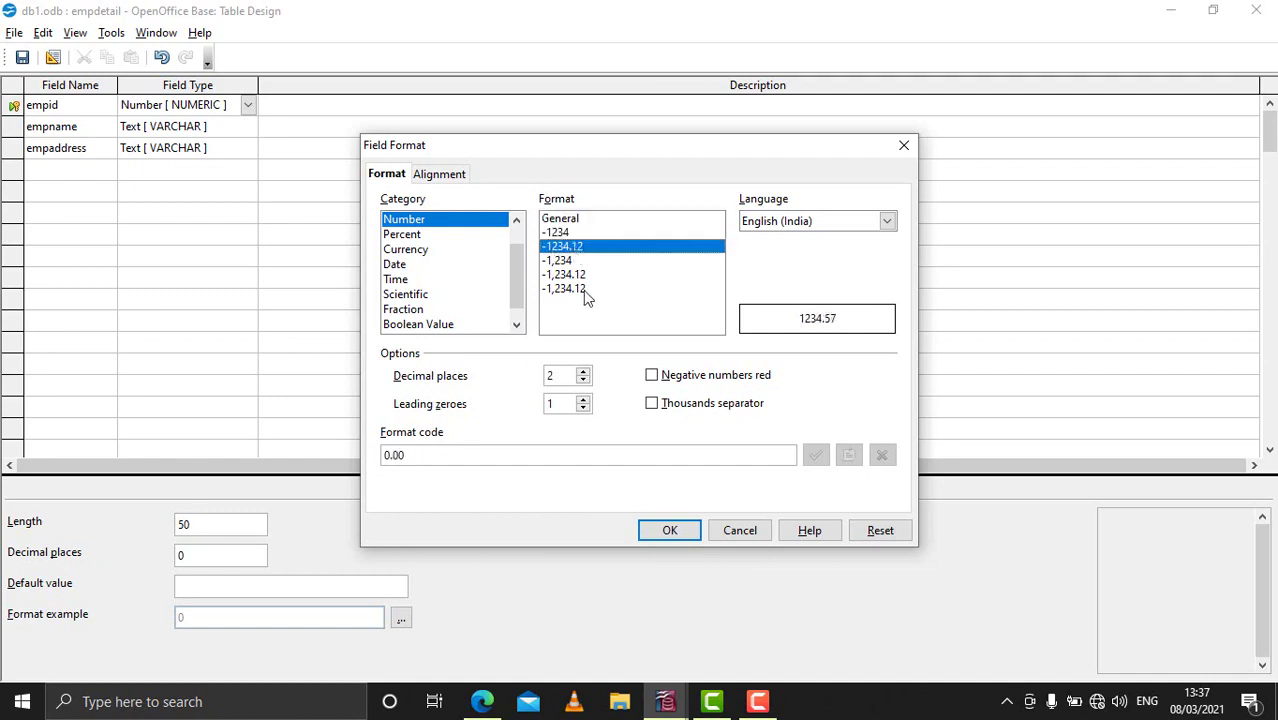
click(565, 289)
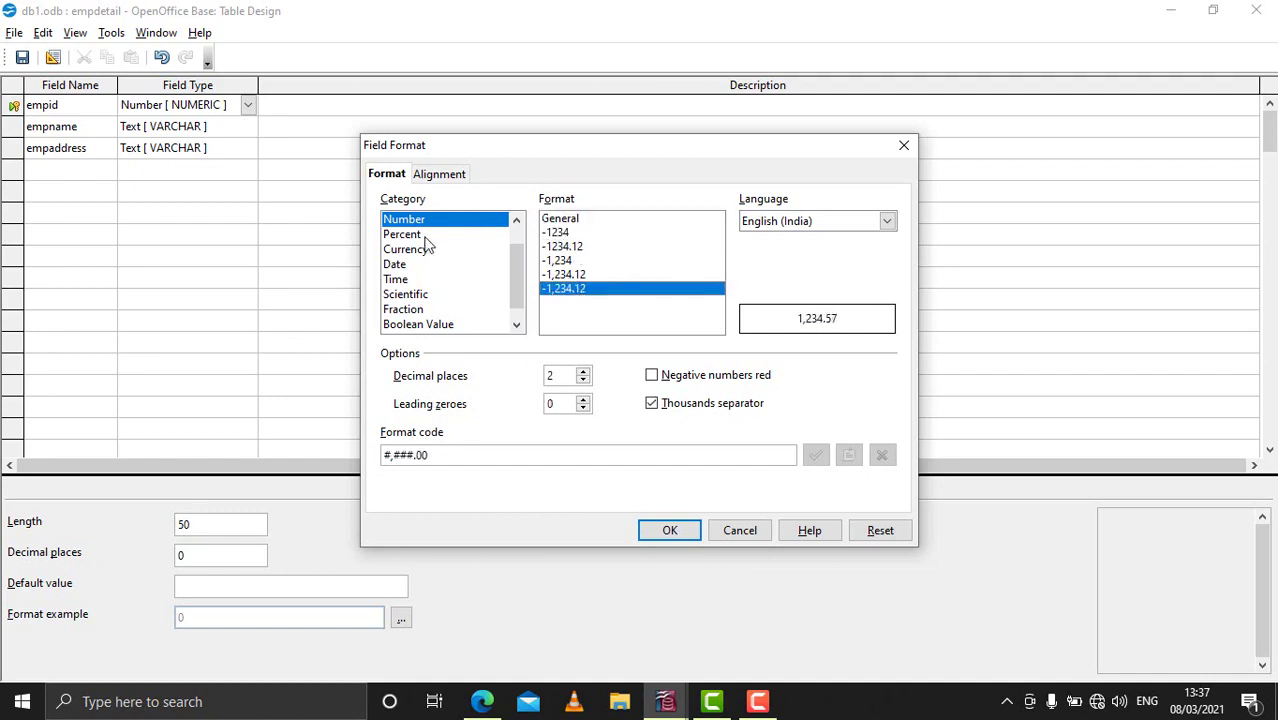
click(424, 236)
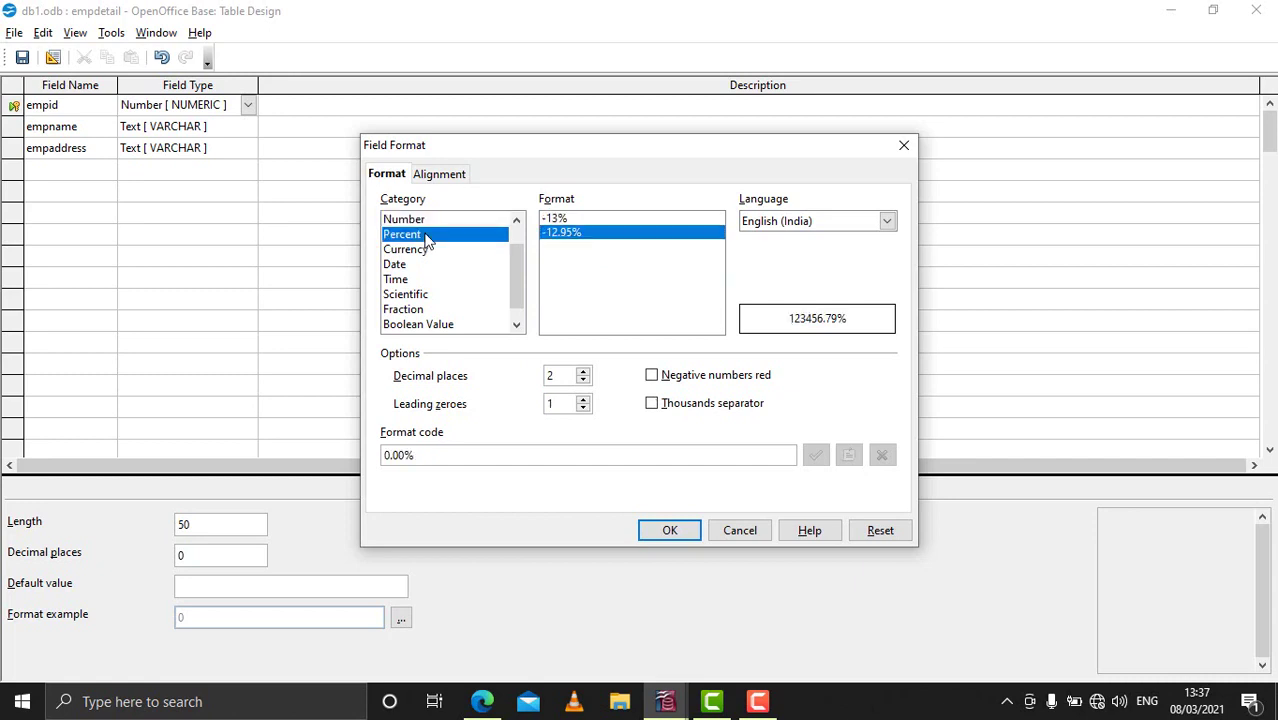
click(430, 250)
click(420, 266)
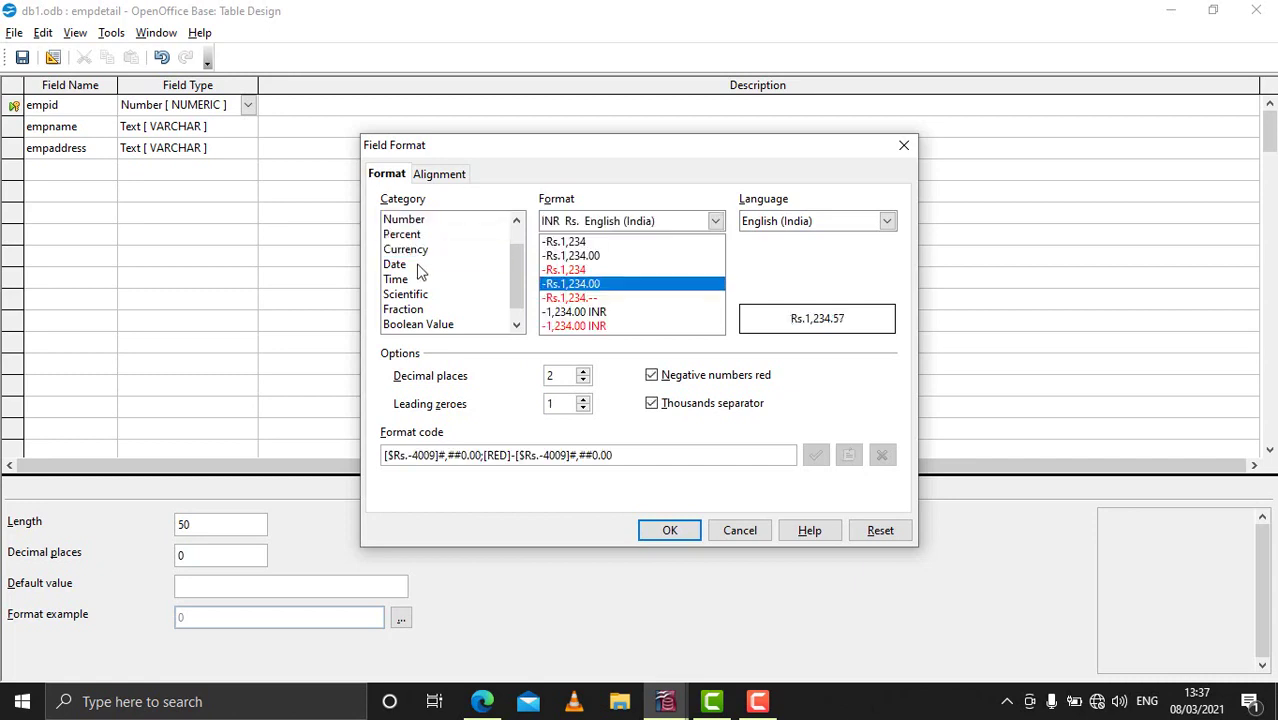
click(425, 222)
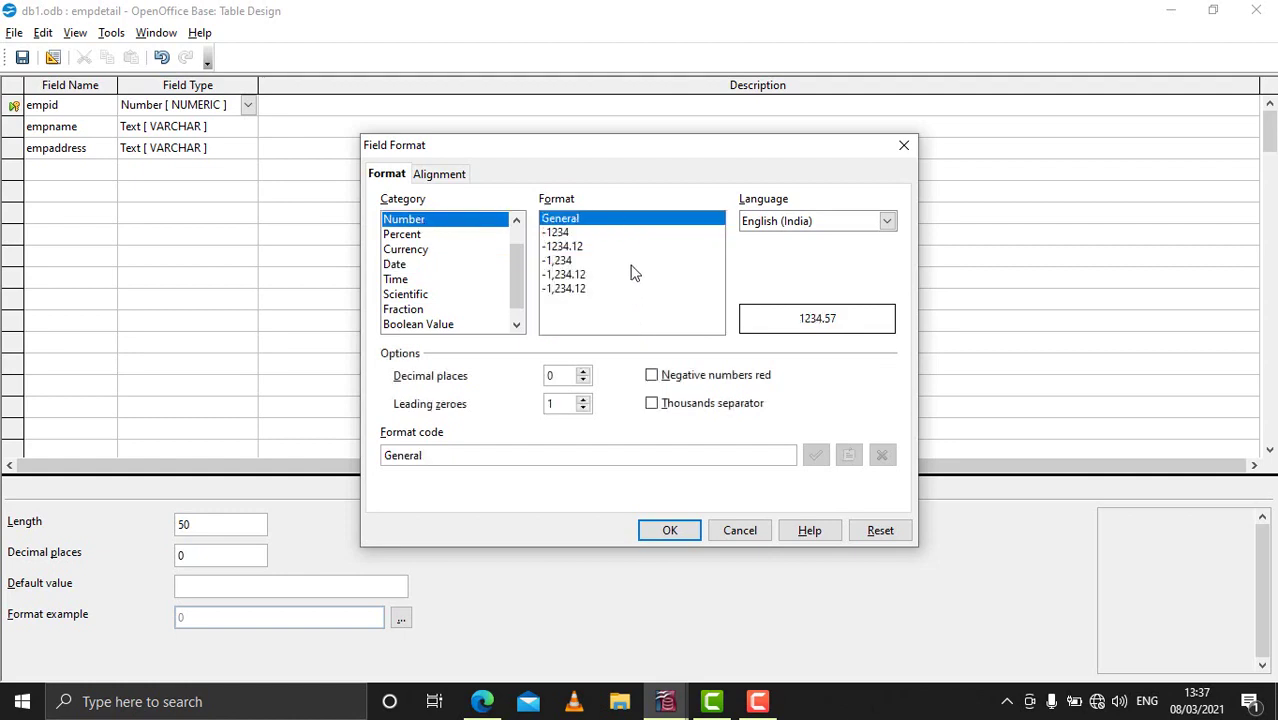
click(748, 533)
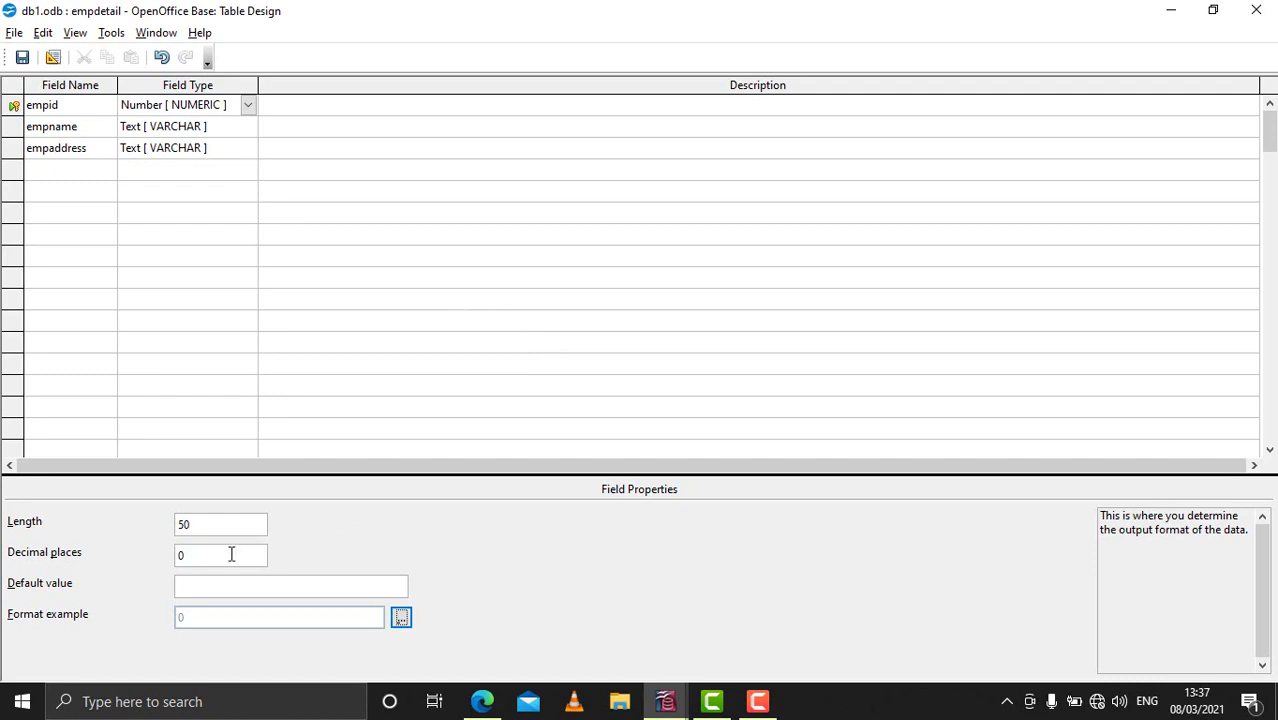
Step: Keep Entry required at No for the empname field, and save the empdetail table's design on closing
click(150, 135)
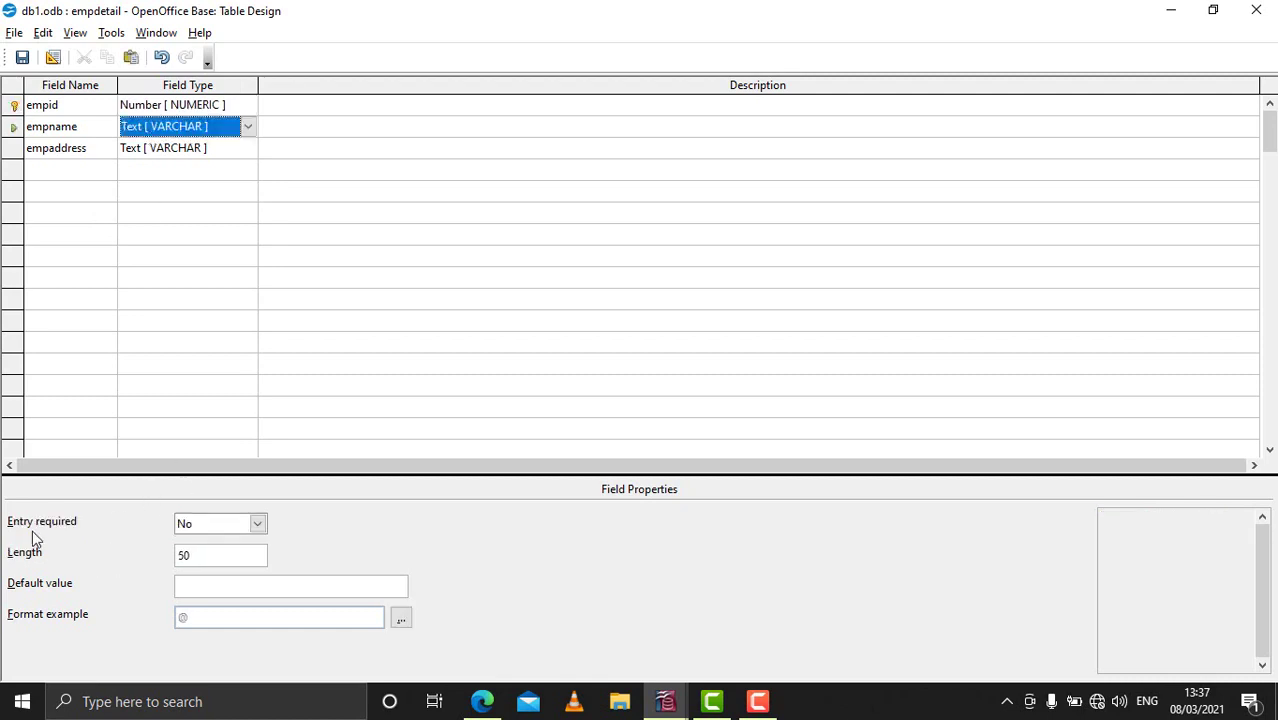
click(257, 524)
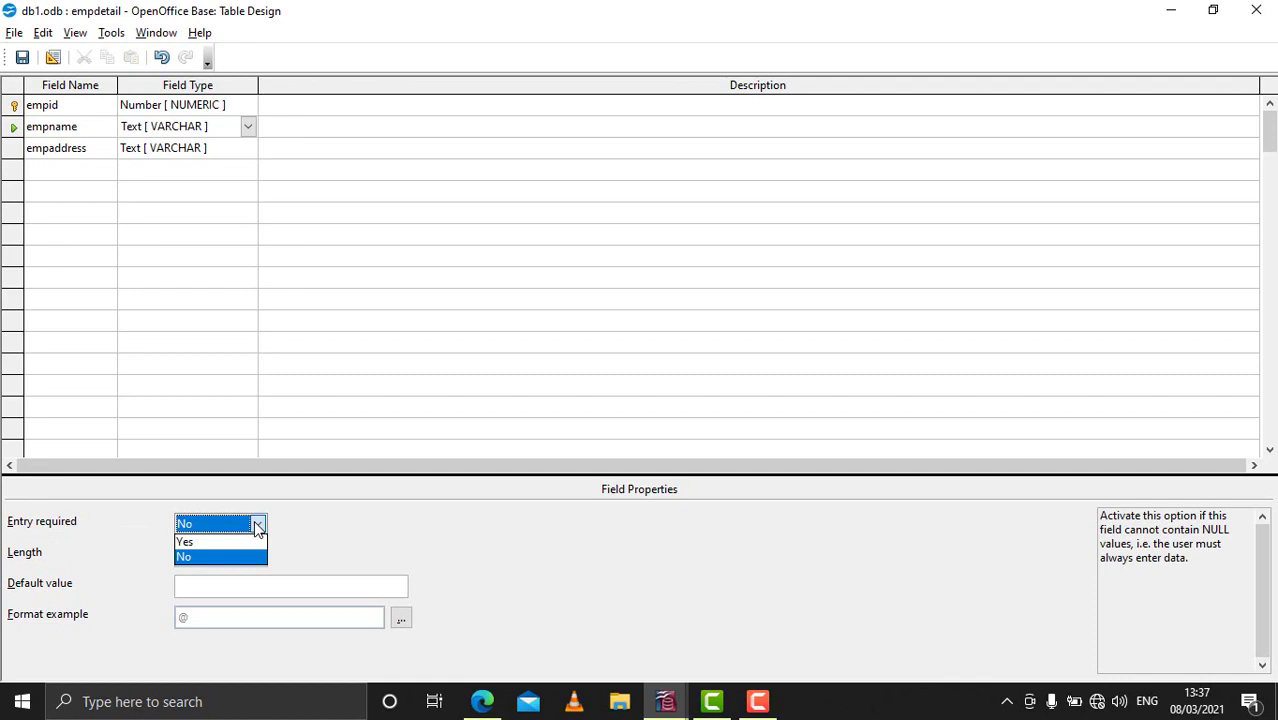
click(208, 556)
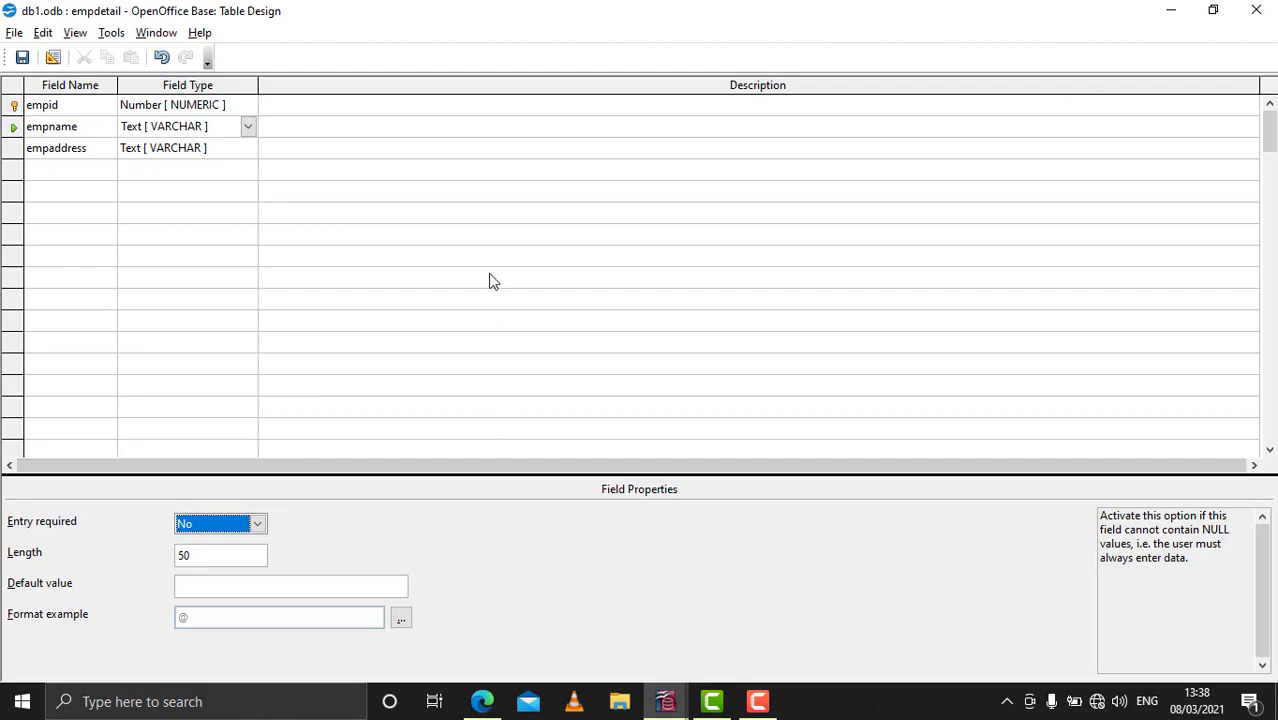
click(1256, 10)
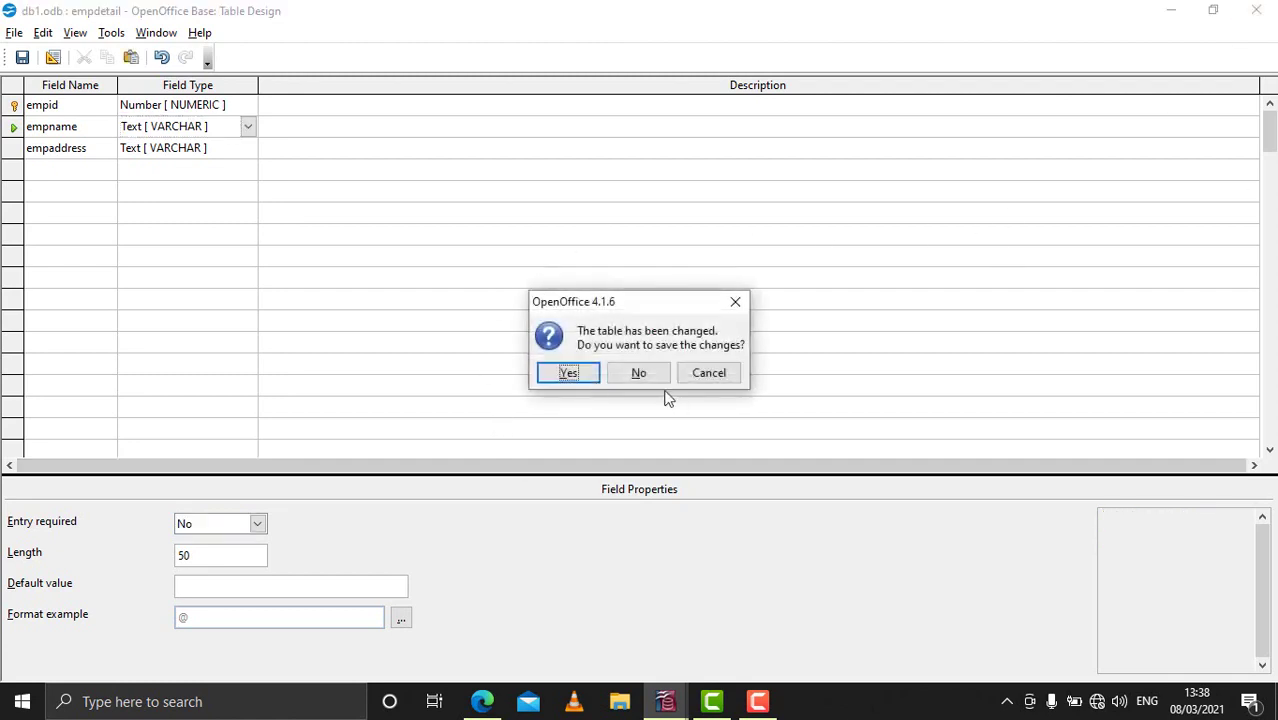
click(592, 376)
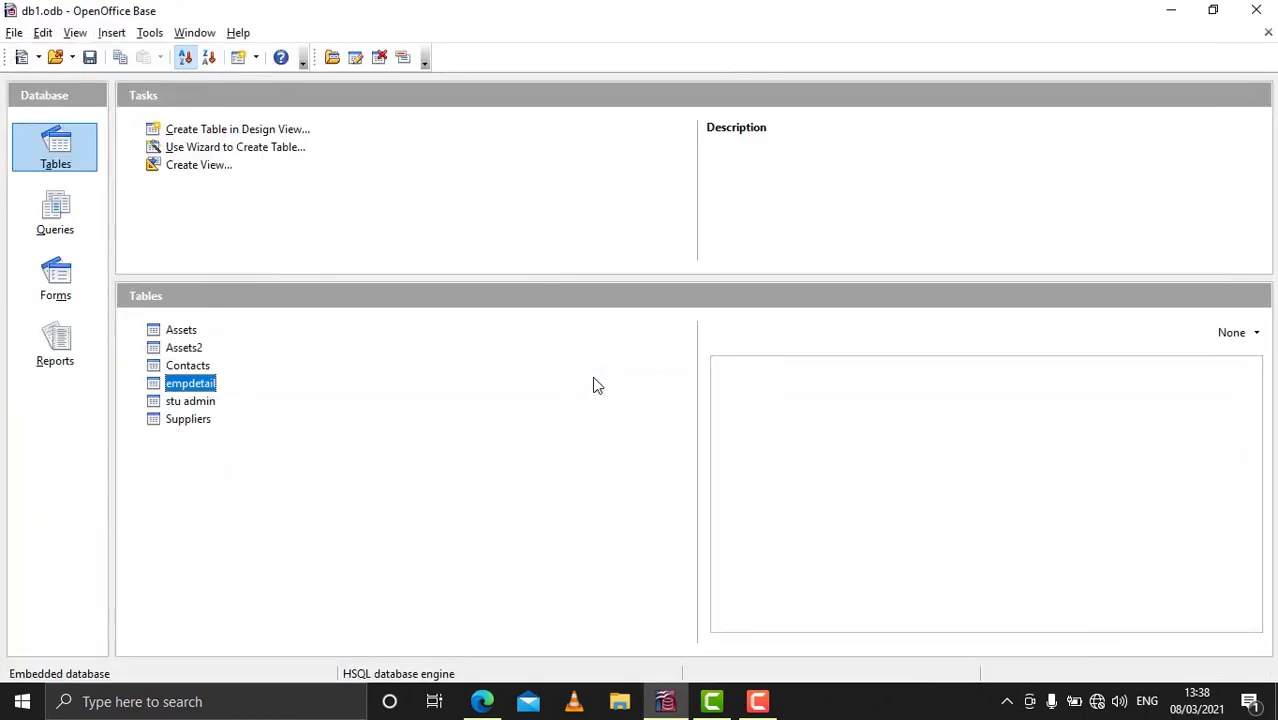